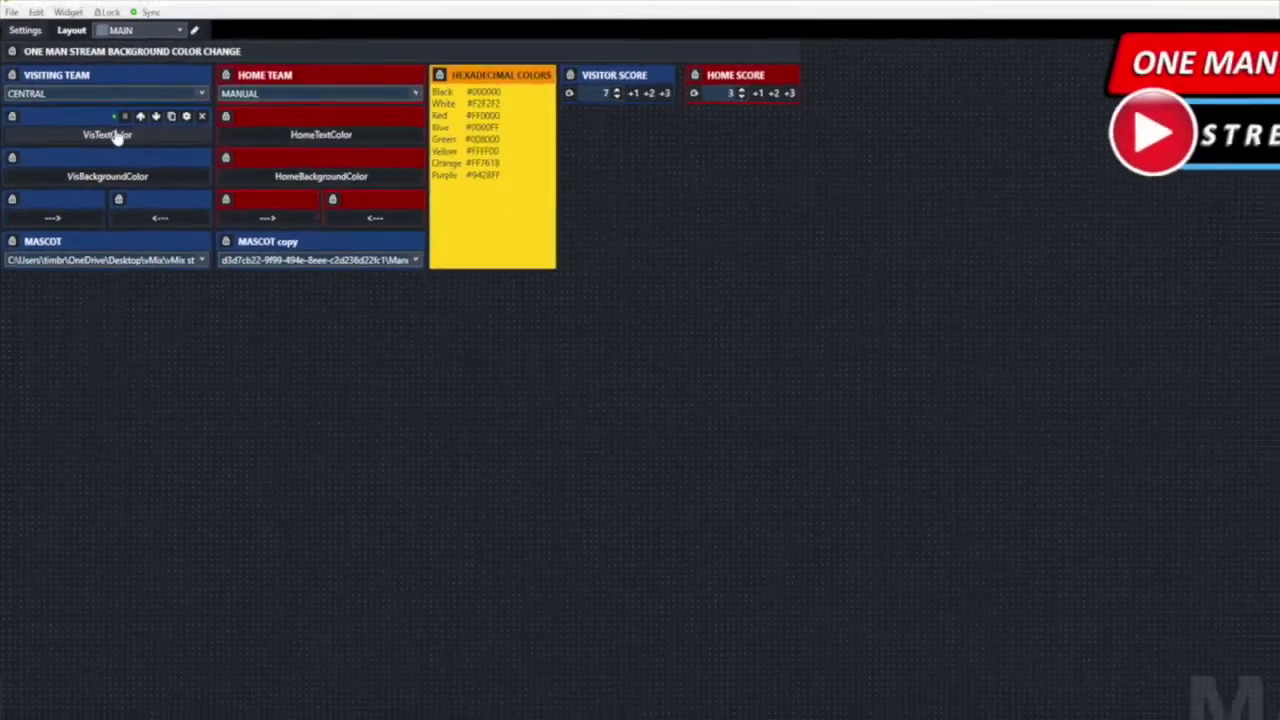
Step: Press VisTextColor twice, then VisBackgroundColor, to recolour the visiting team on the scoreboard
{"action": "left_click", "coordinate": [84, 140]}
{"action": "left_click", "coordinate": [118, 133]}
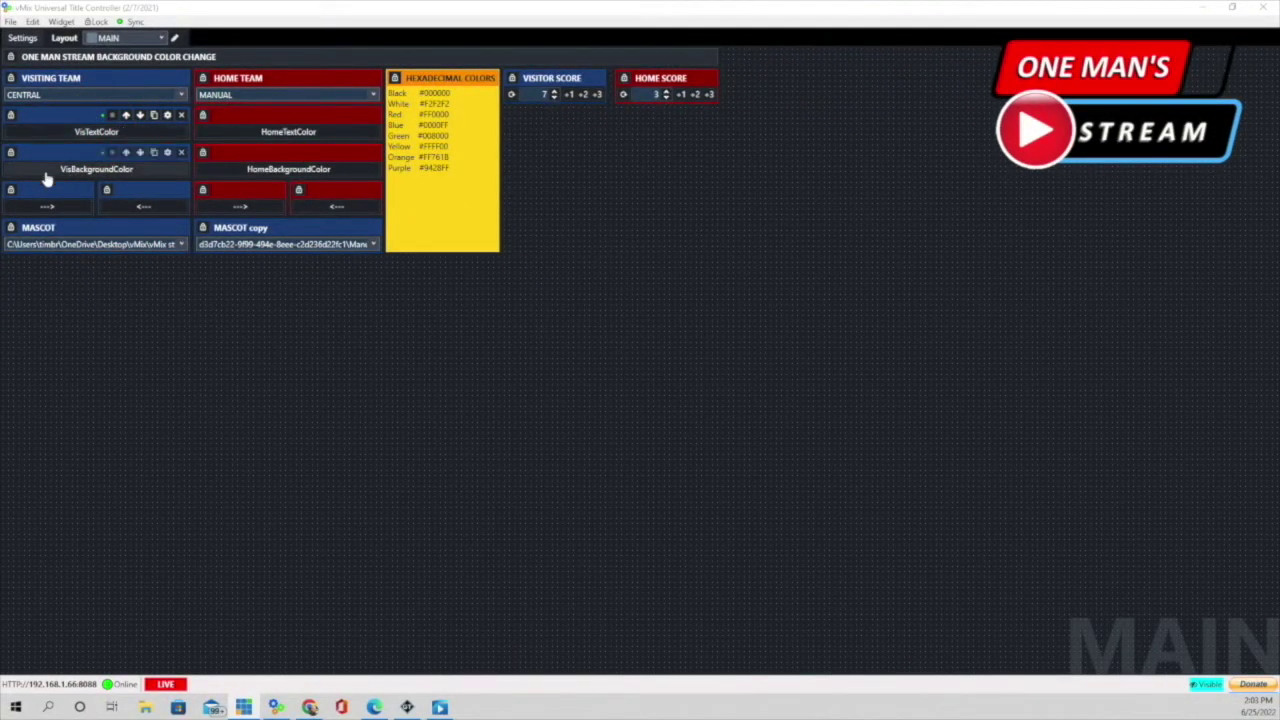
{"action": "left_click", "coordinate": [95, 176]}
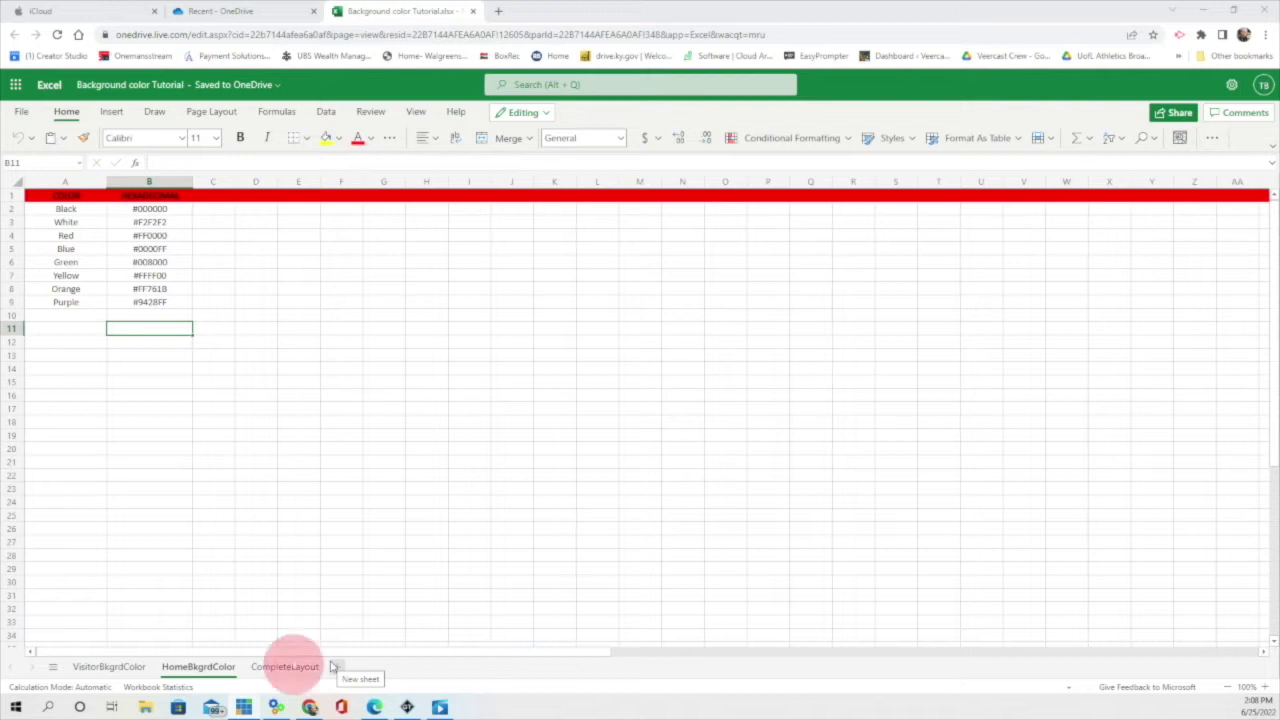
Step: Switch to the CompleteLayout sheet and select row 2, the Black text-colour entry
{"action": "key", "text": "ctrl+Page_Down"}
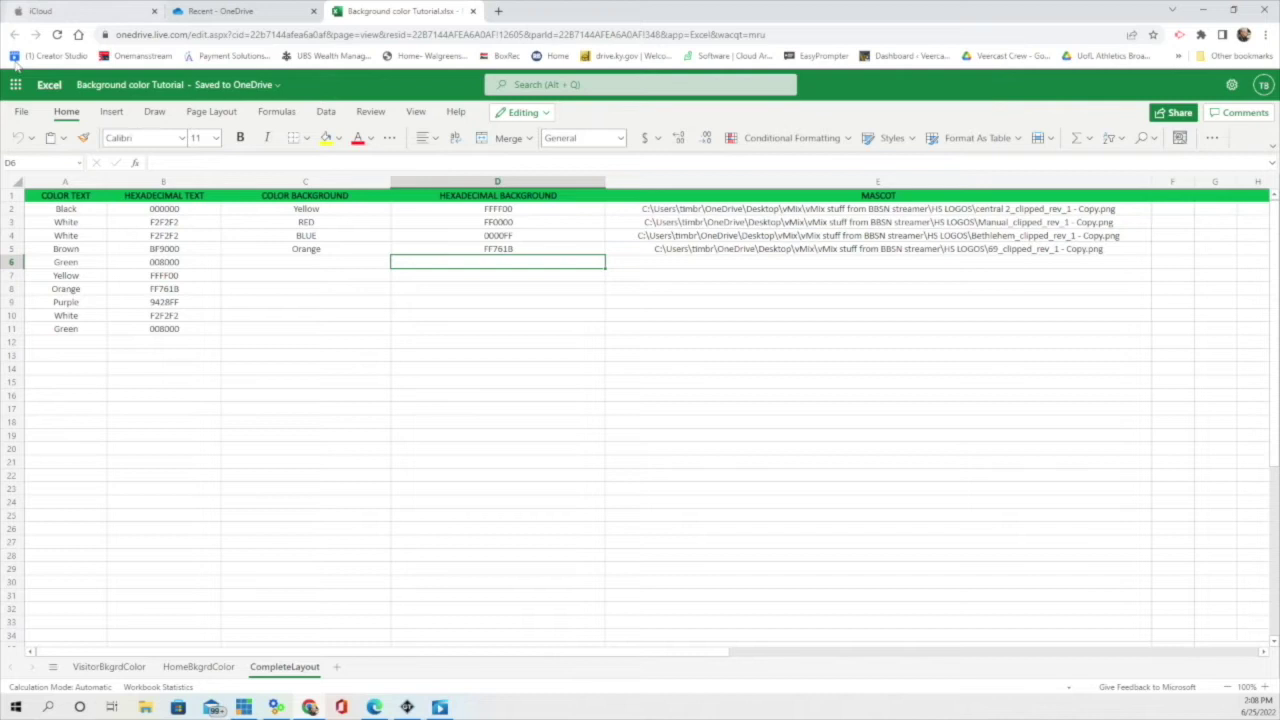
{"action": "left_click", "coordinate": [12, 209]}
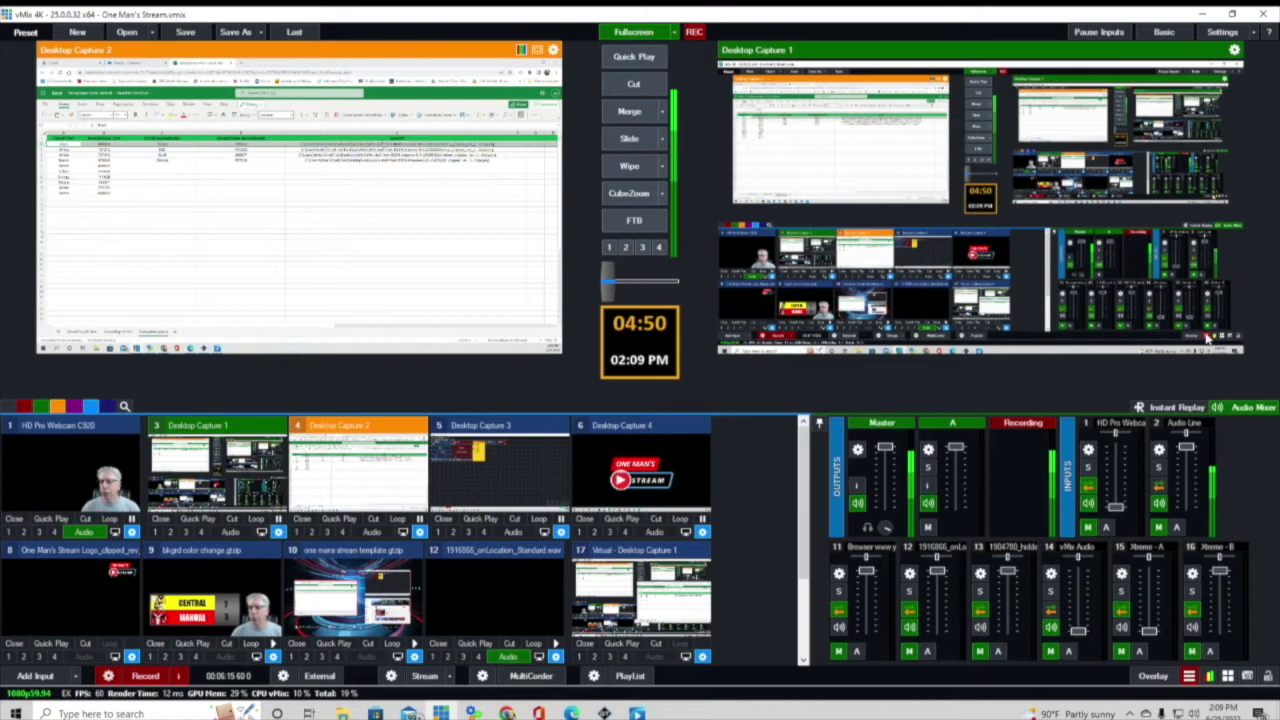
Step: Open vMix's Data Sources Manager from the bottom-bar tools menu
{"action": "left_click", "coordinate": [1189, 676]}
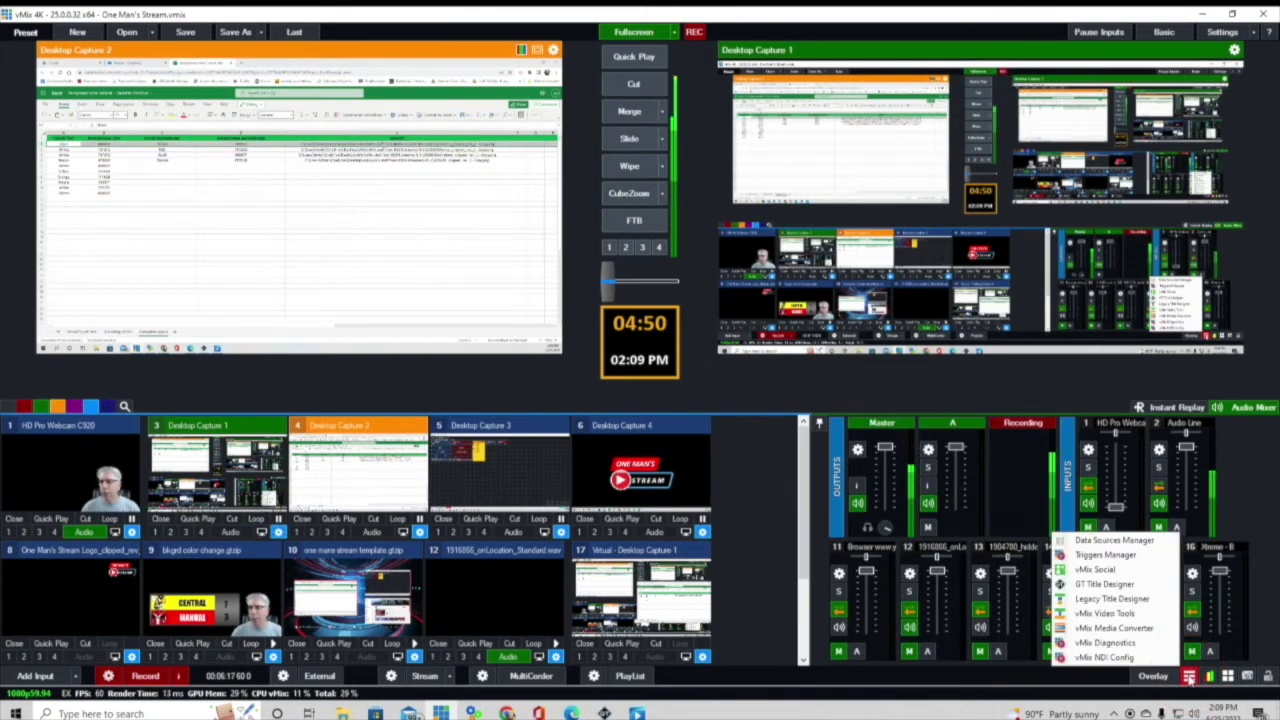
{"action": "left_click", "coordinate": [1113, 541]}
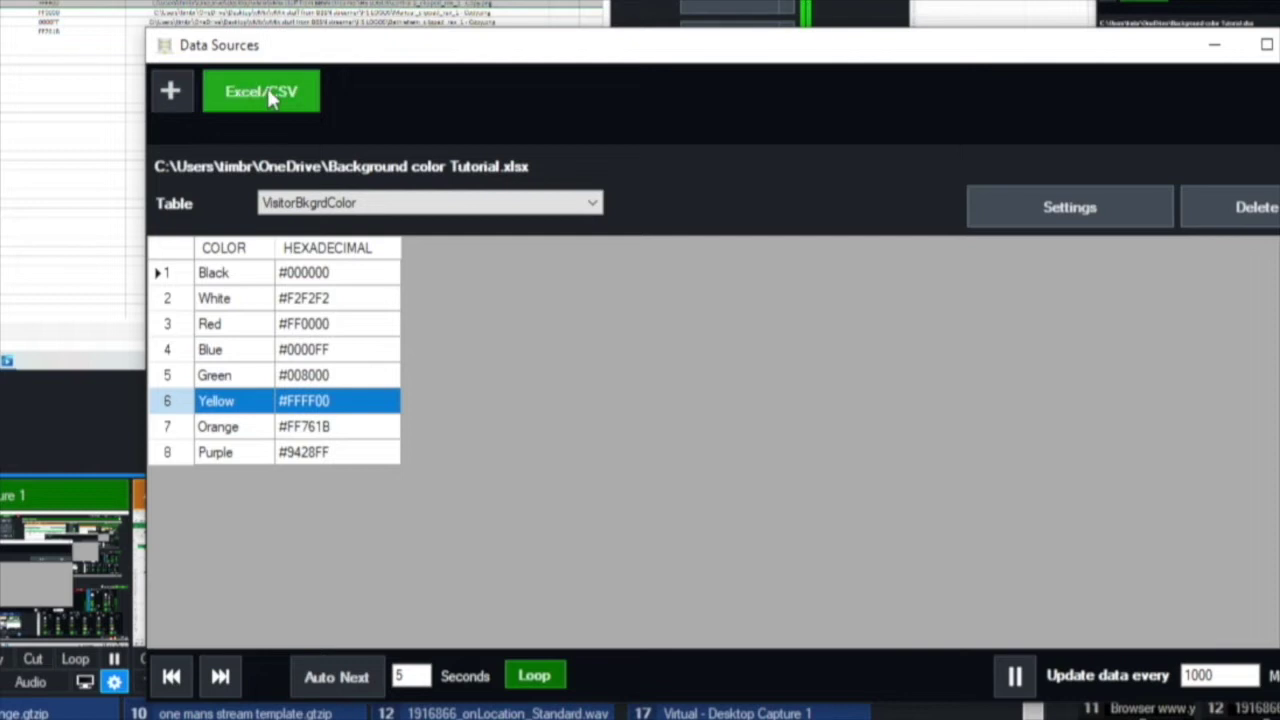
Step: Review the Excel data source's workbook file and first-row-as-column-names setting, keeping both unchanged
{"action": "left_click", "coordinate": [170, 91]}
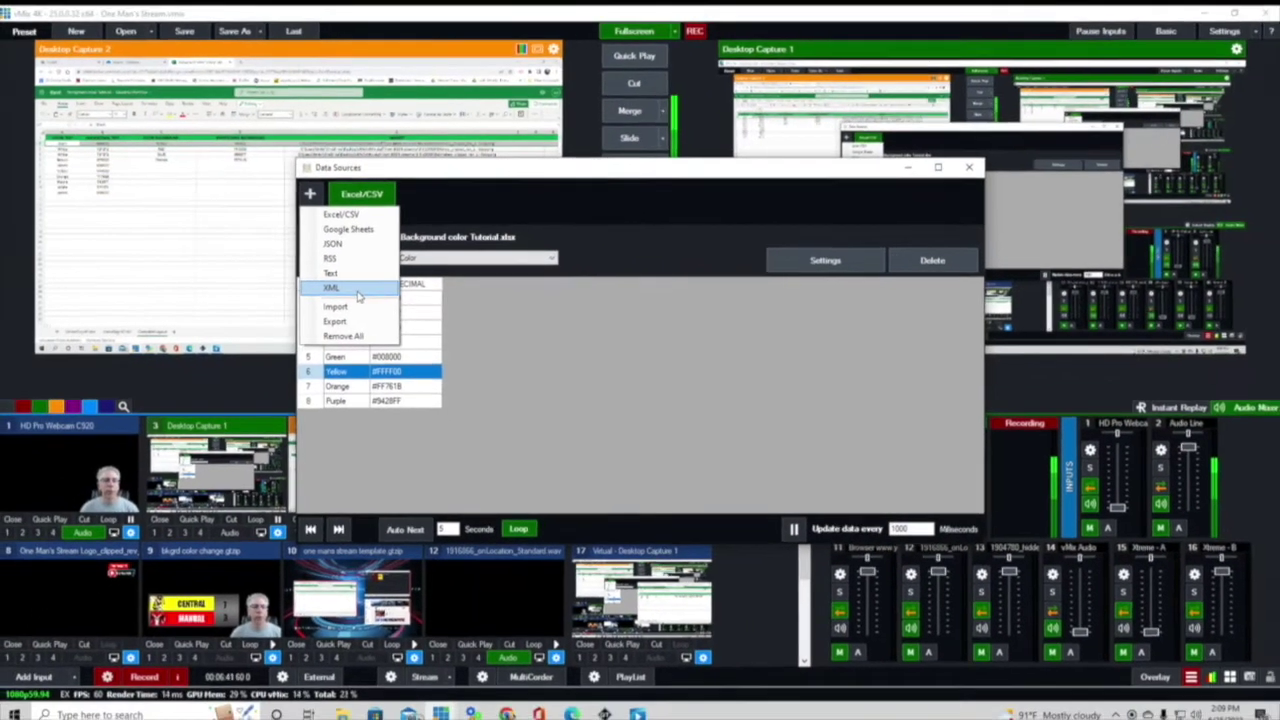
{"action": "left_click", "coordinate": [823, 260]}
{"action": "left_click", "coordinate": [830, 262]}
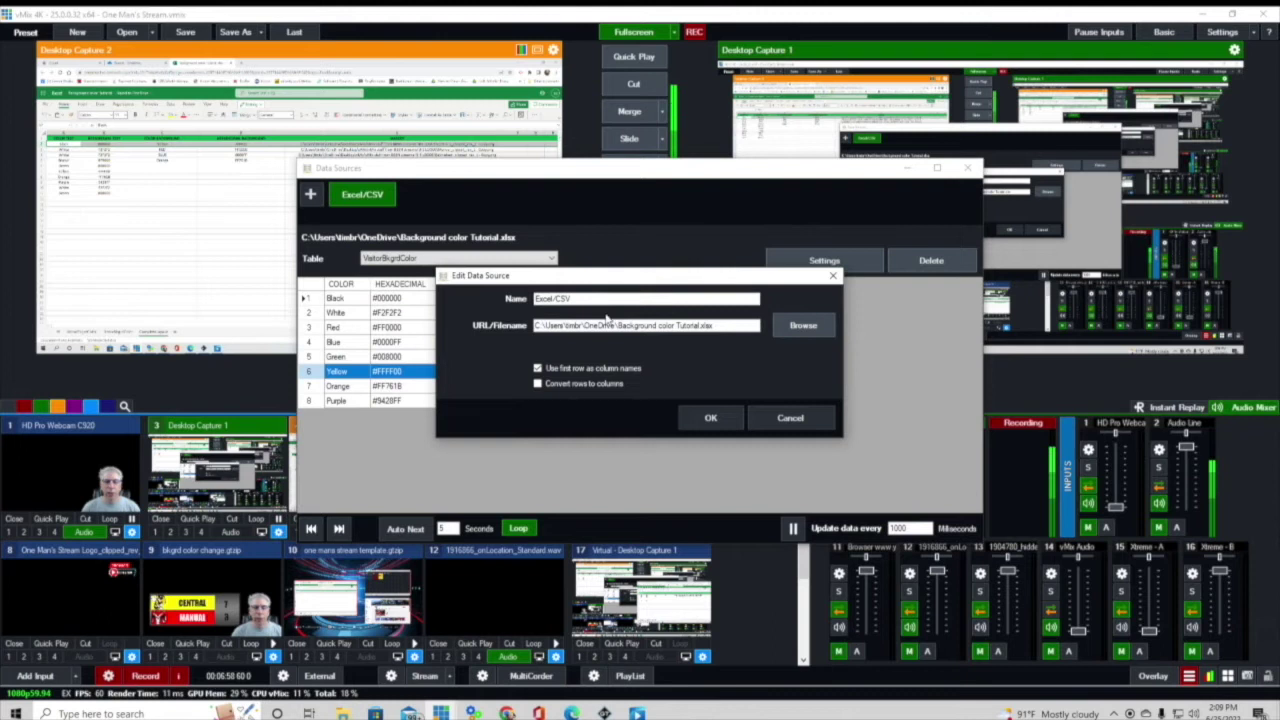
{"action": "left_click", "coordinate": [808, 330]}
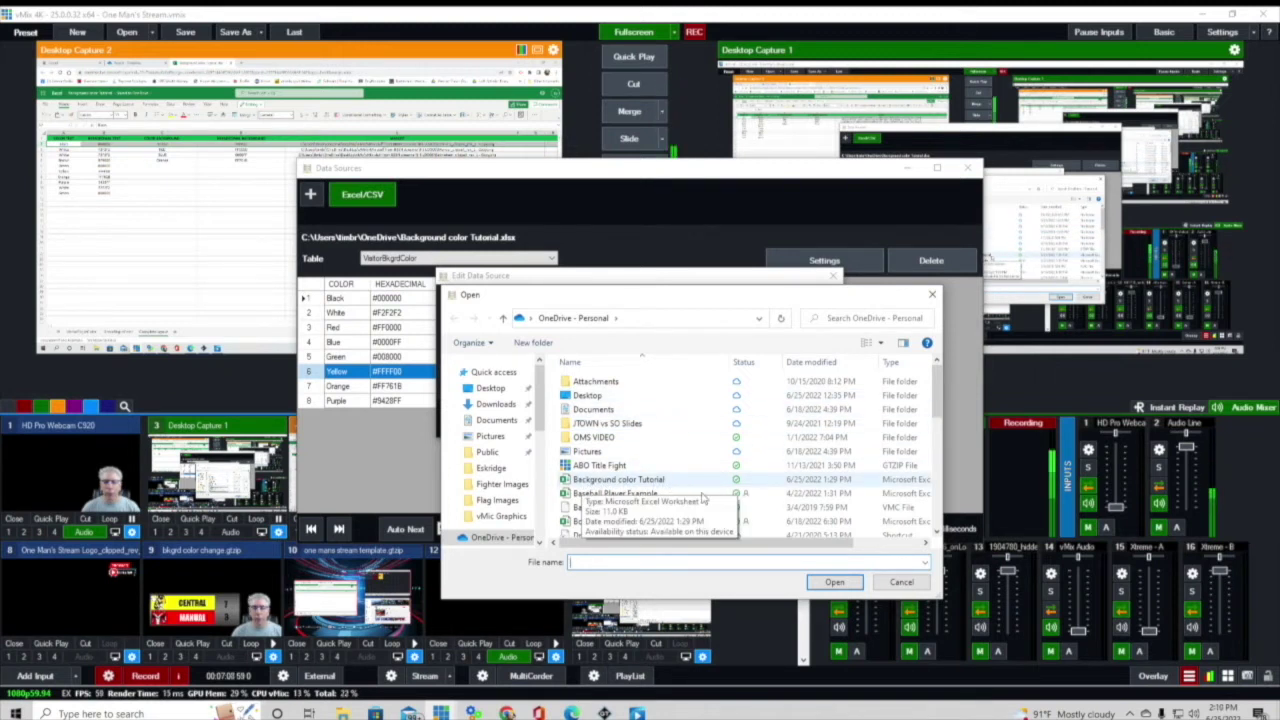
{"action": "left_click", "coordinate": [901, 583]}
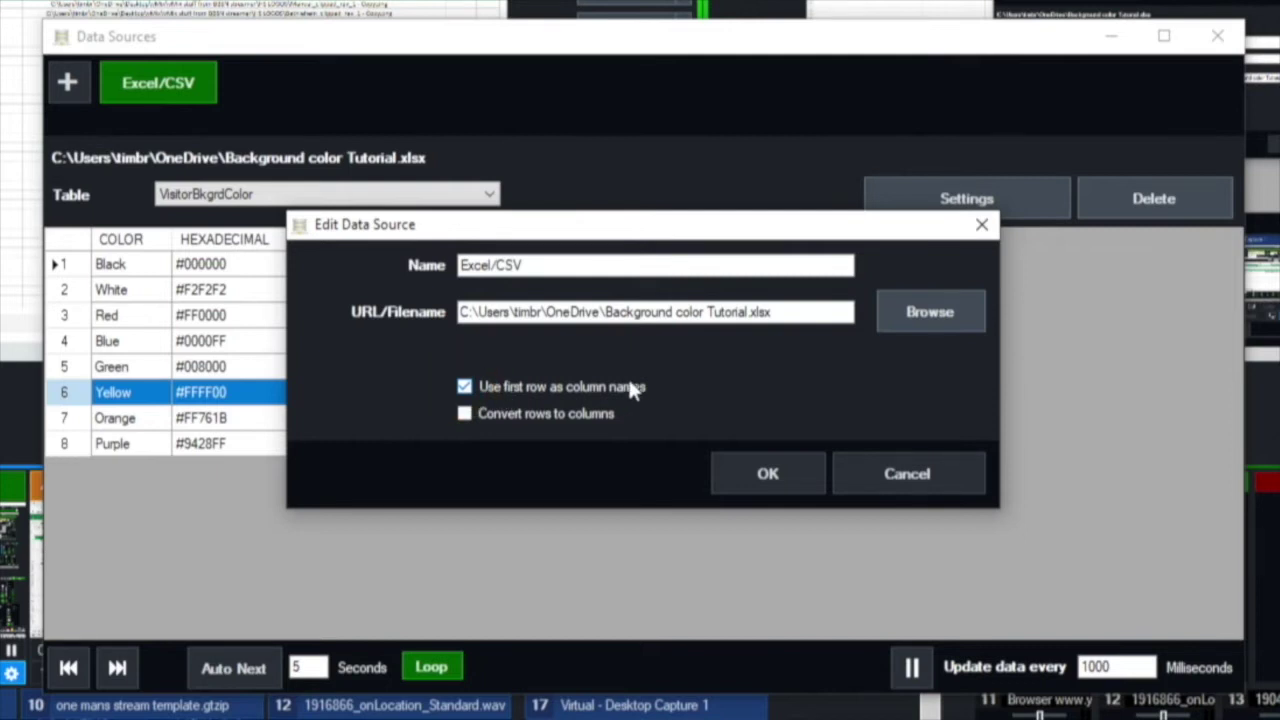
{"action": "left_click", "coordinate": [779, 479]}
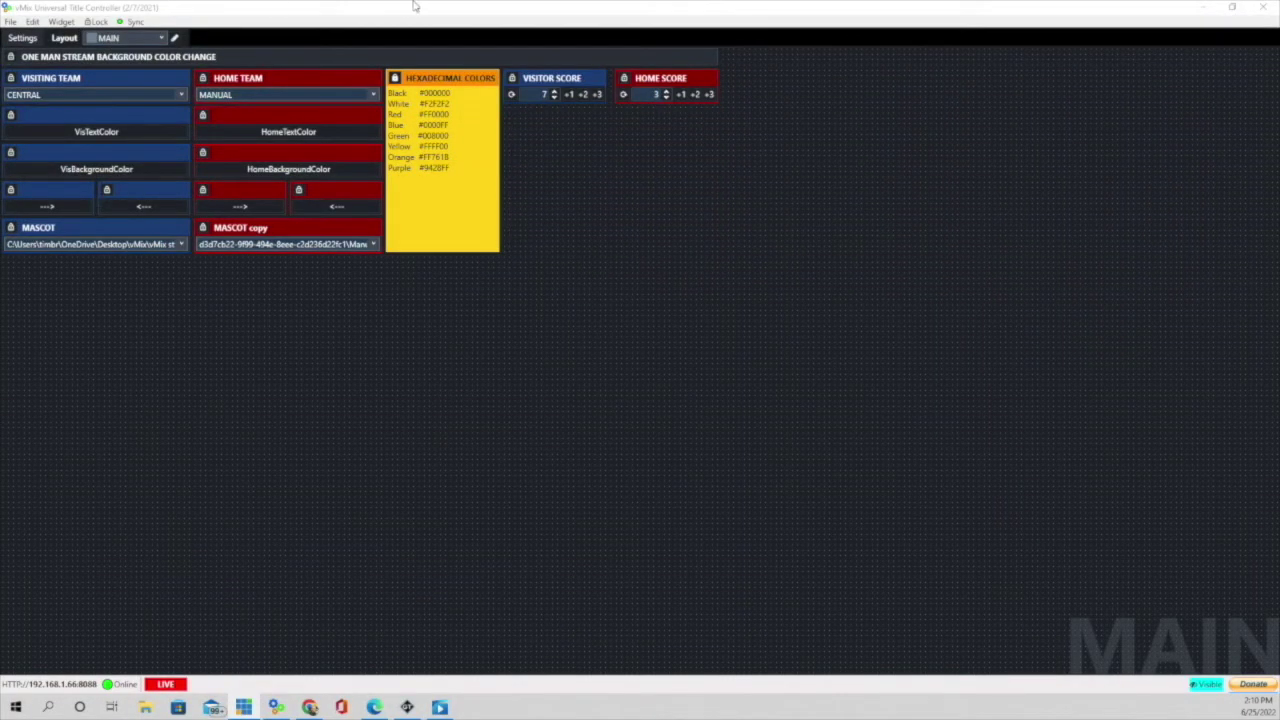
Step: Map the Blue VISITING TEAM list to VisTeamName.Text in bkgrd color change.gtzip
{"action": "mouse_move", "coordinate": [170, 88]}
{"action": "left_click", "coordinate": [168, 78]}
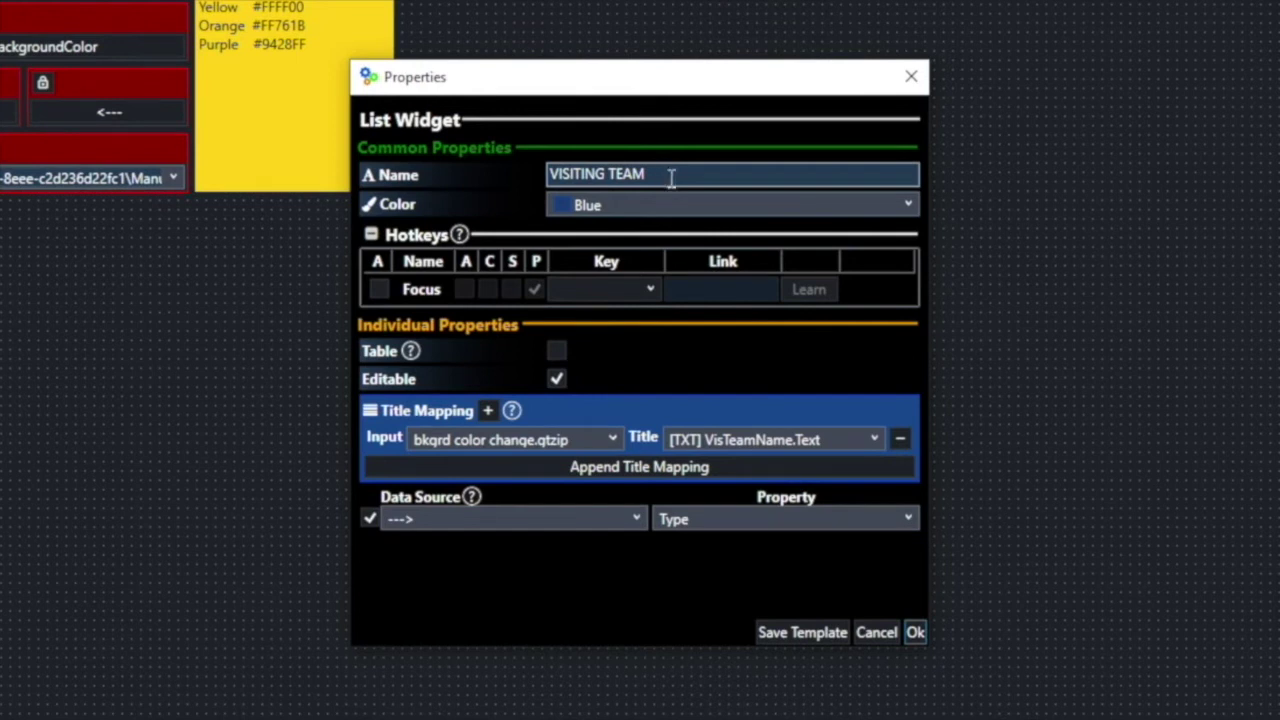
{"action": "left_click", "coordinate": [910, 206]}
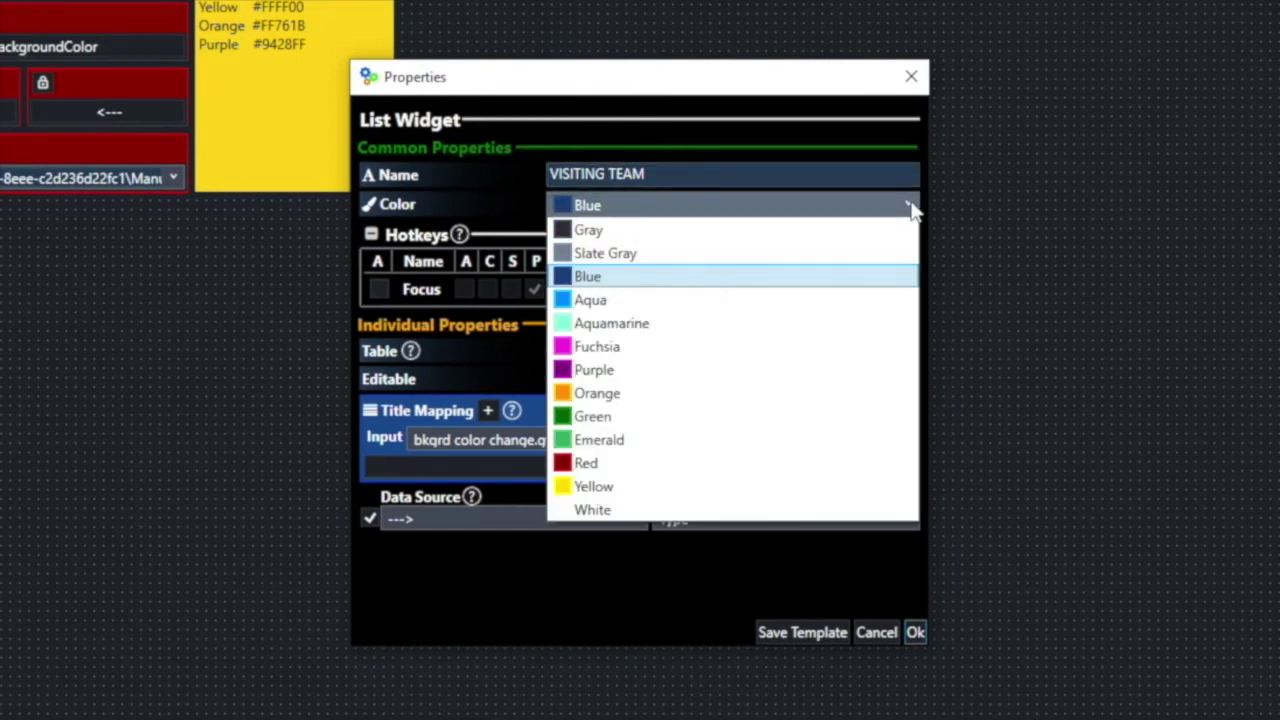
{"action": "left_click", "coordinate": [676, 285]}
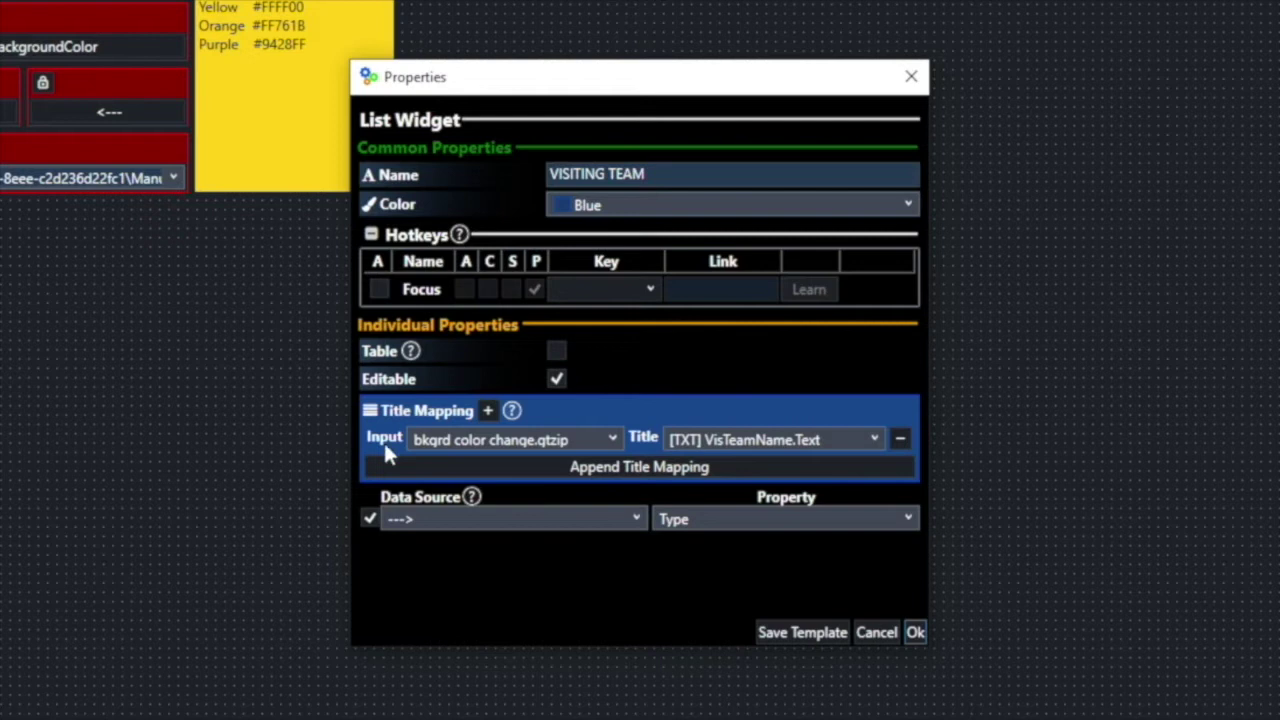
{"action": "left_click", "coordinate": [614, 441]}
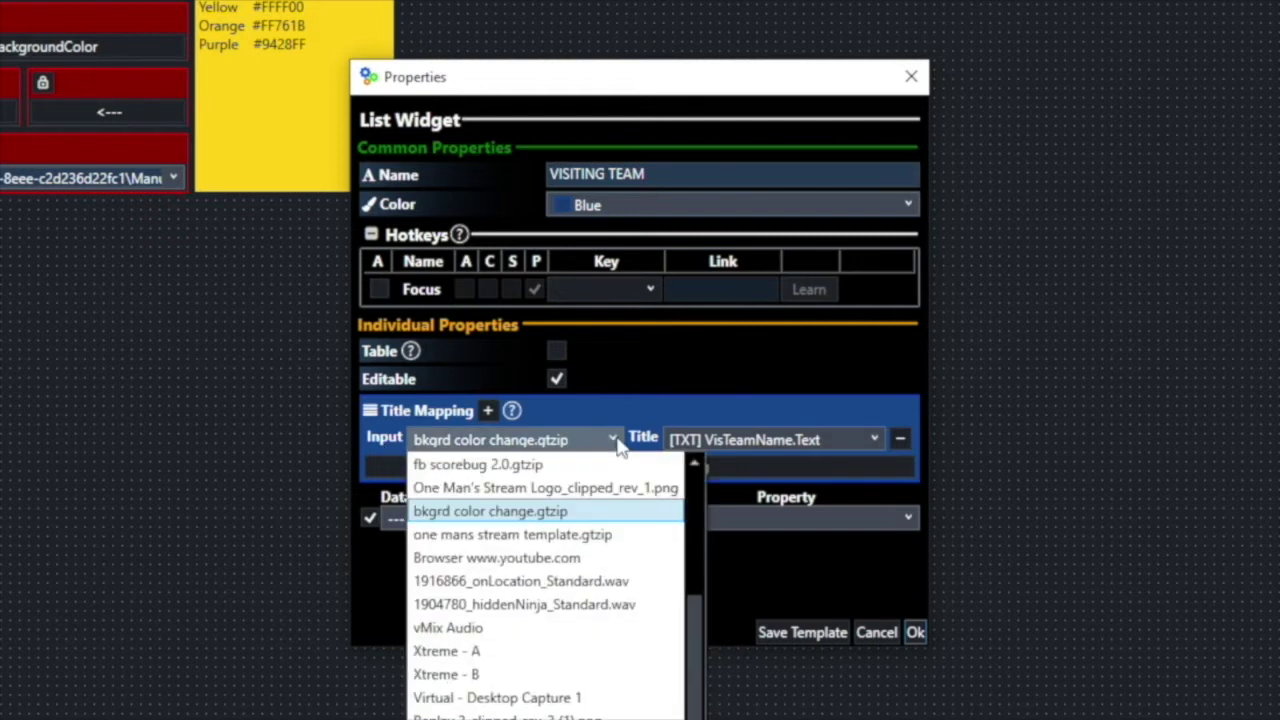
{"action": "left_click", "coordinate": [487, 520]}
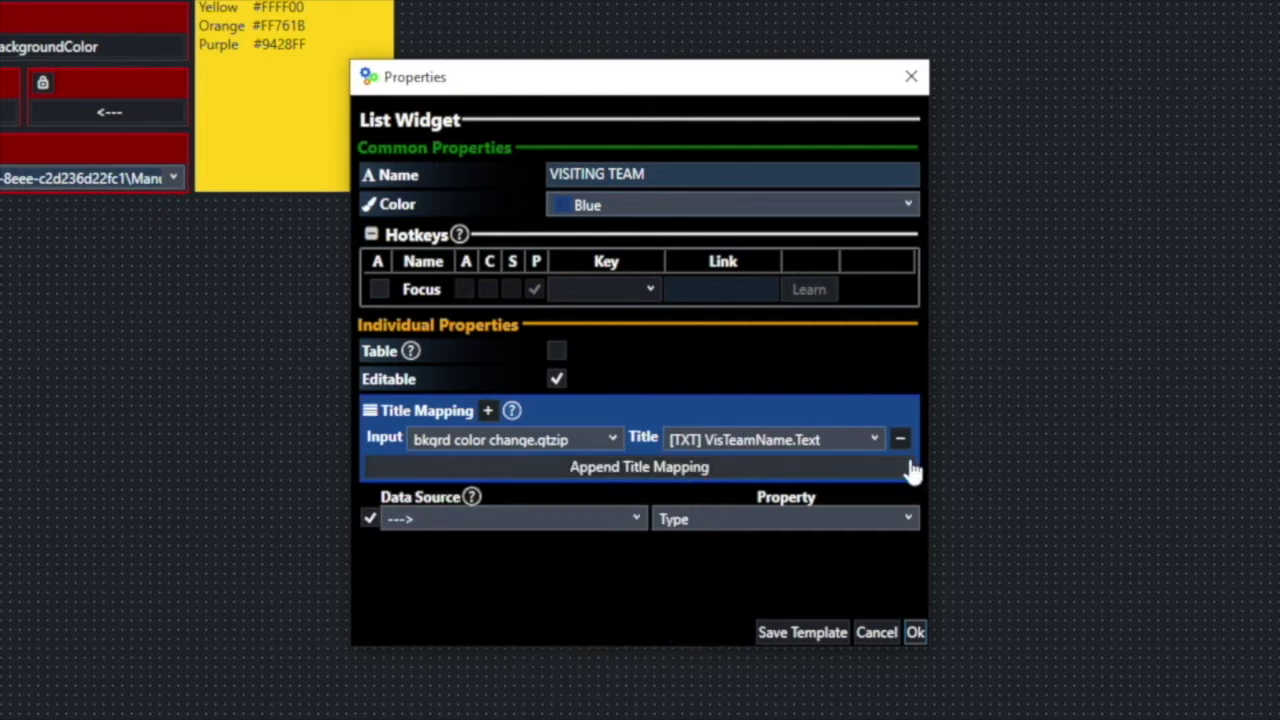
{"action": "left_click", "coordinate": [875, 442]}
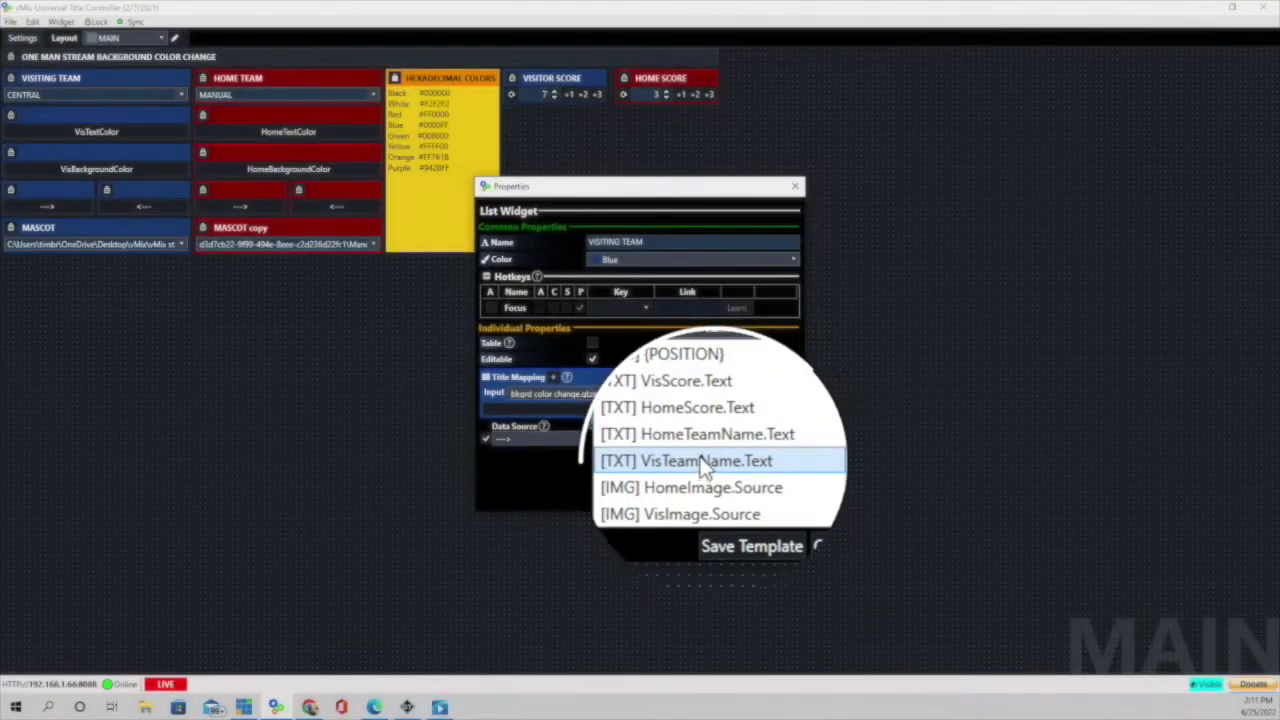
{"action": "left_click", "coordinate": [706, 461]}
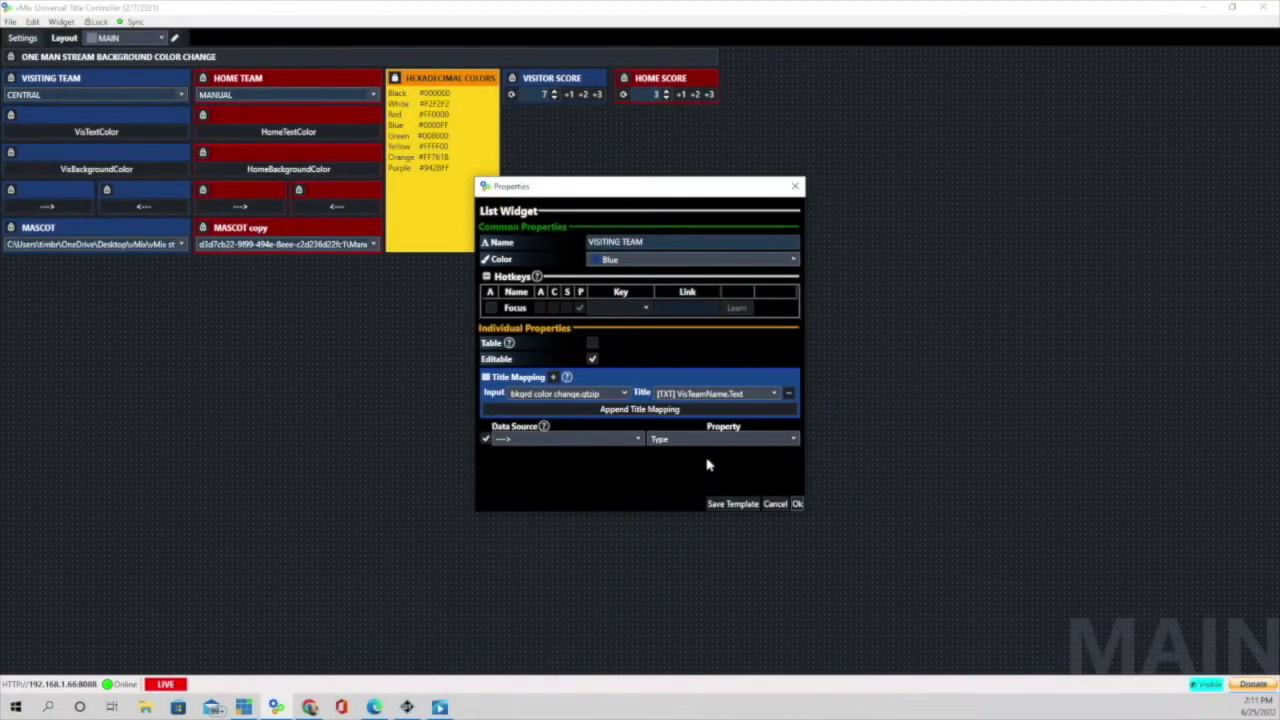
Step: Script the text-colour button with SetTextColour on VisTeamName.Text using #000000, then open VisBackgroundColor
{"action": "left_click", "coordinate": [798, 504]}
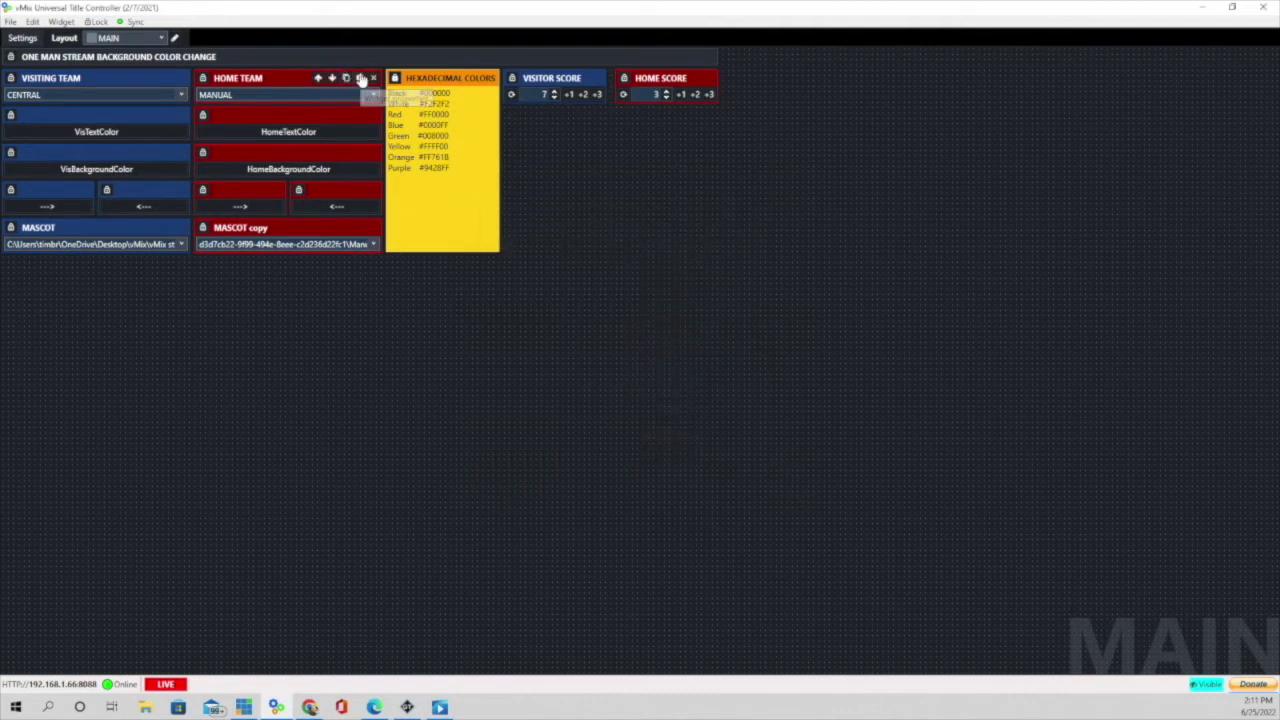
{"action": "left_click", "coordinate": [361, 78]}
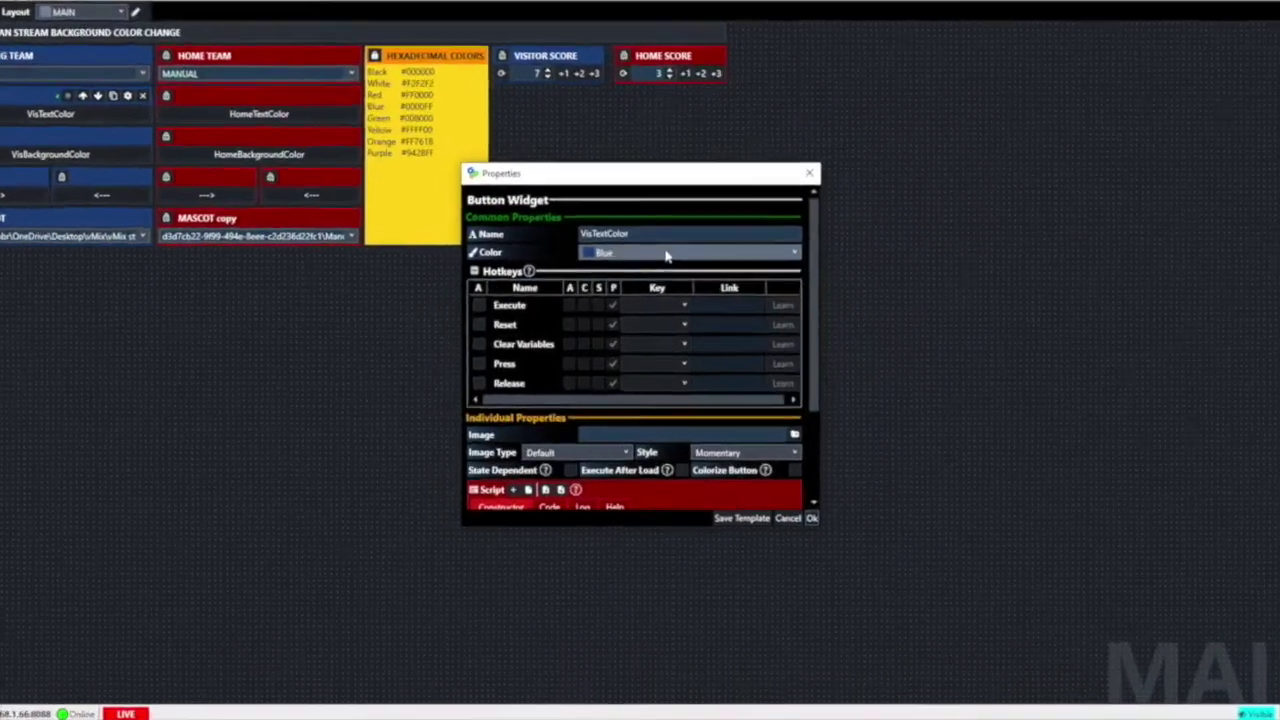
{"action": "scroll", "coordinate": [670, 270], "scroll_direction": "down", "scroll_amount": 2}
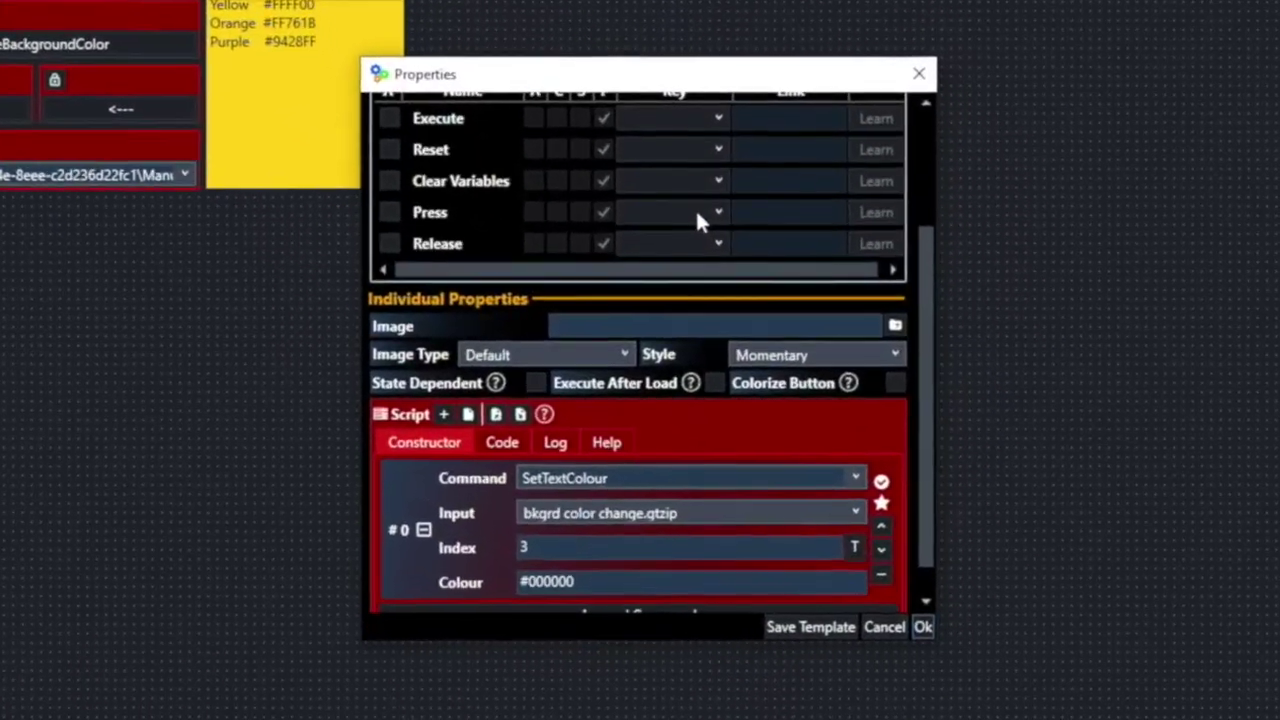
{"action": "scroll", "coordinate": [697, 216], "scroll_direction": "up", "scroll_amount": 2}
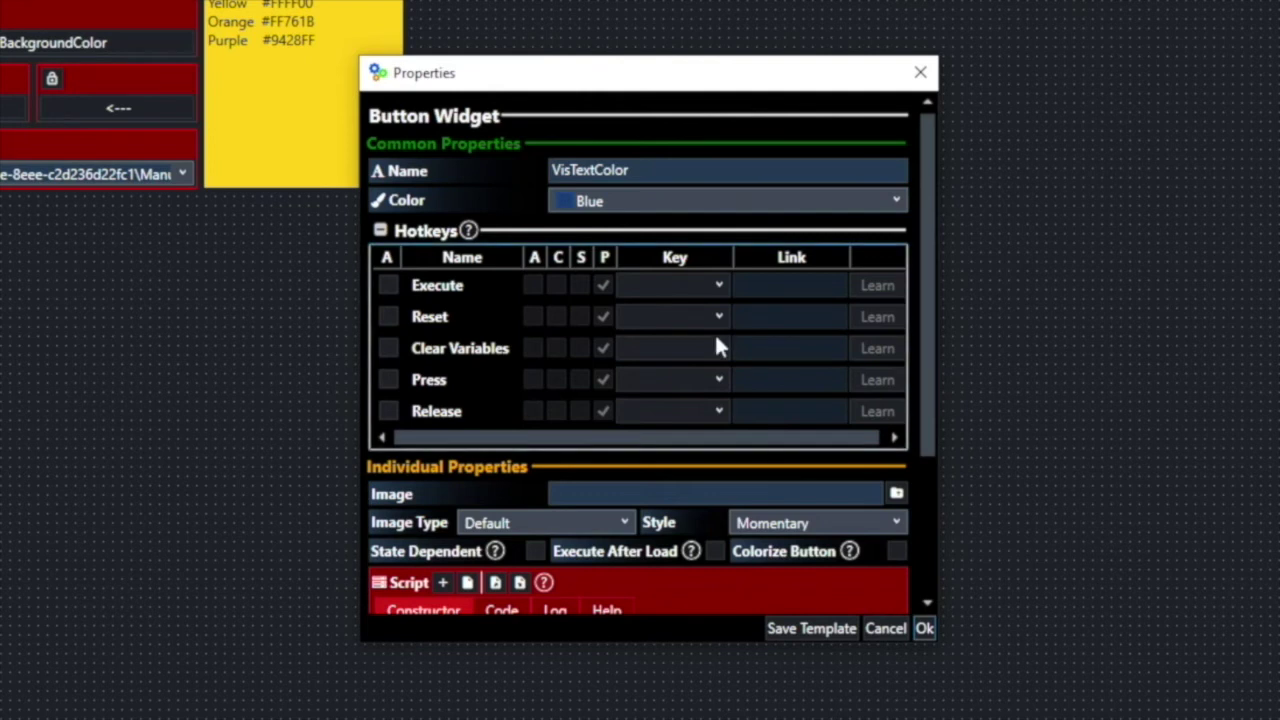
{"action": "scroll", "coordinate": [716, 346], "scroll_direction": "down", "scroll_amount": 2}
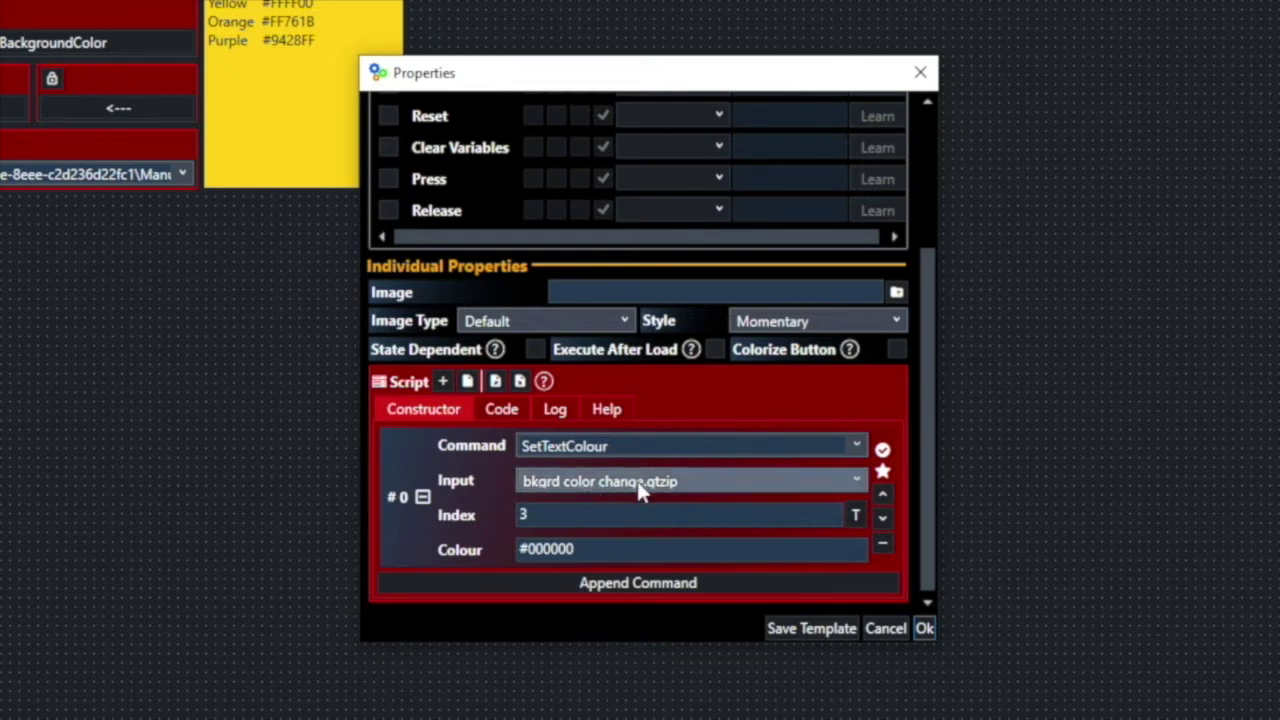
{"action": "left_click", "coordinate": [857, 517]}
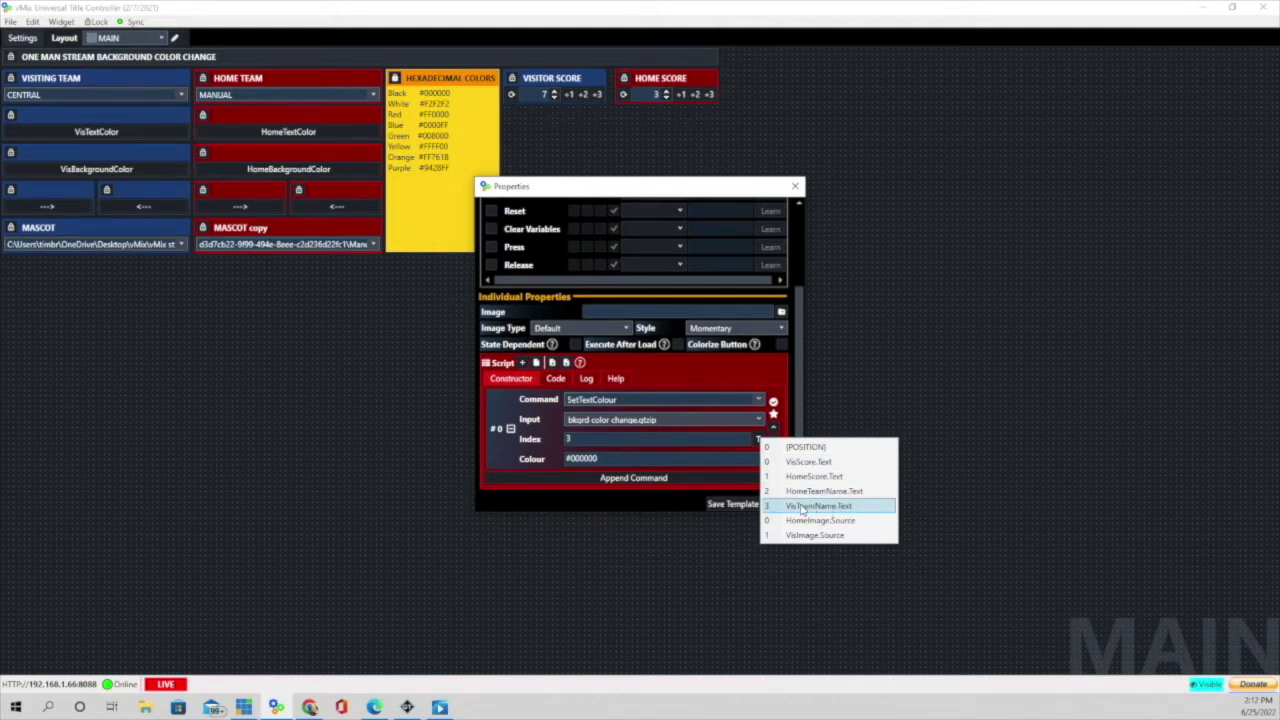
{"action": "left_click", "coordinate": [845, 507]}
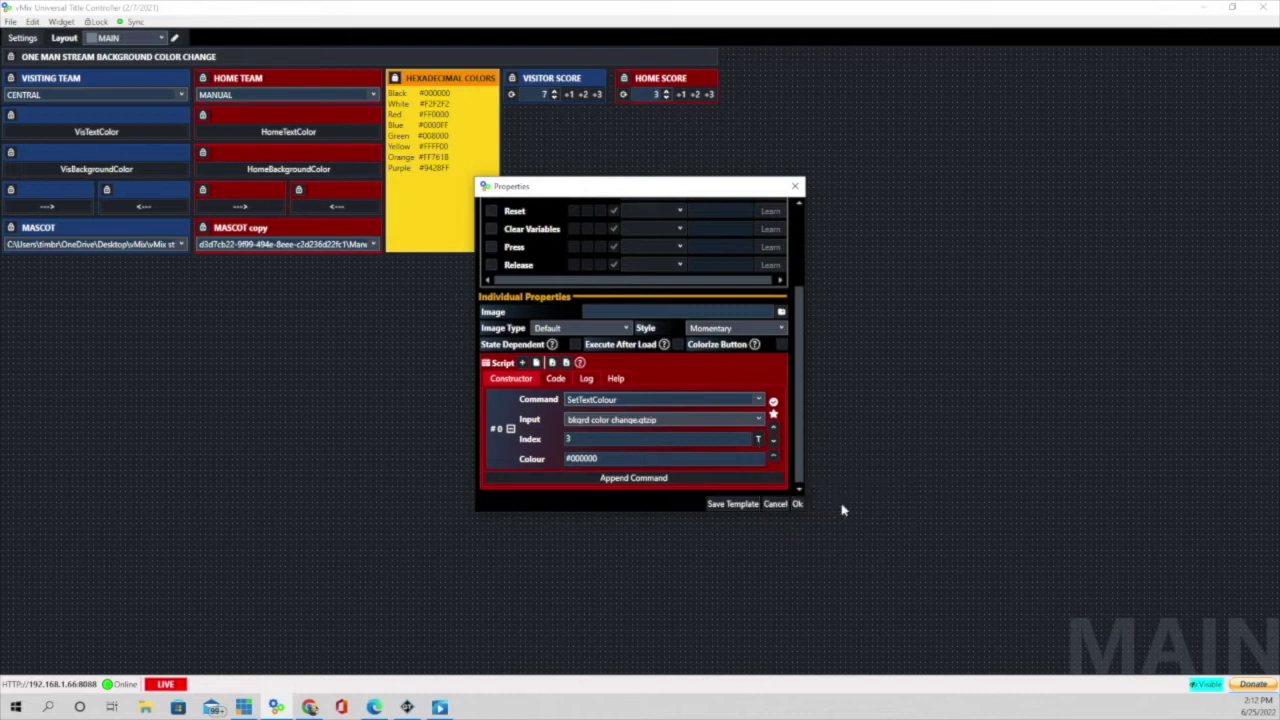
{"action": "left_click", "coordinate": [606, 458]}
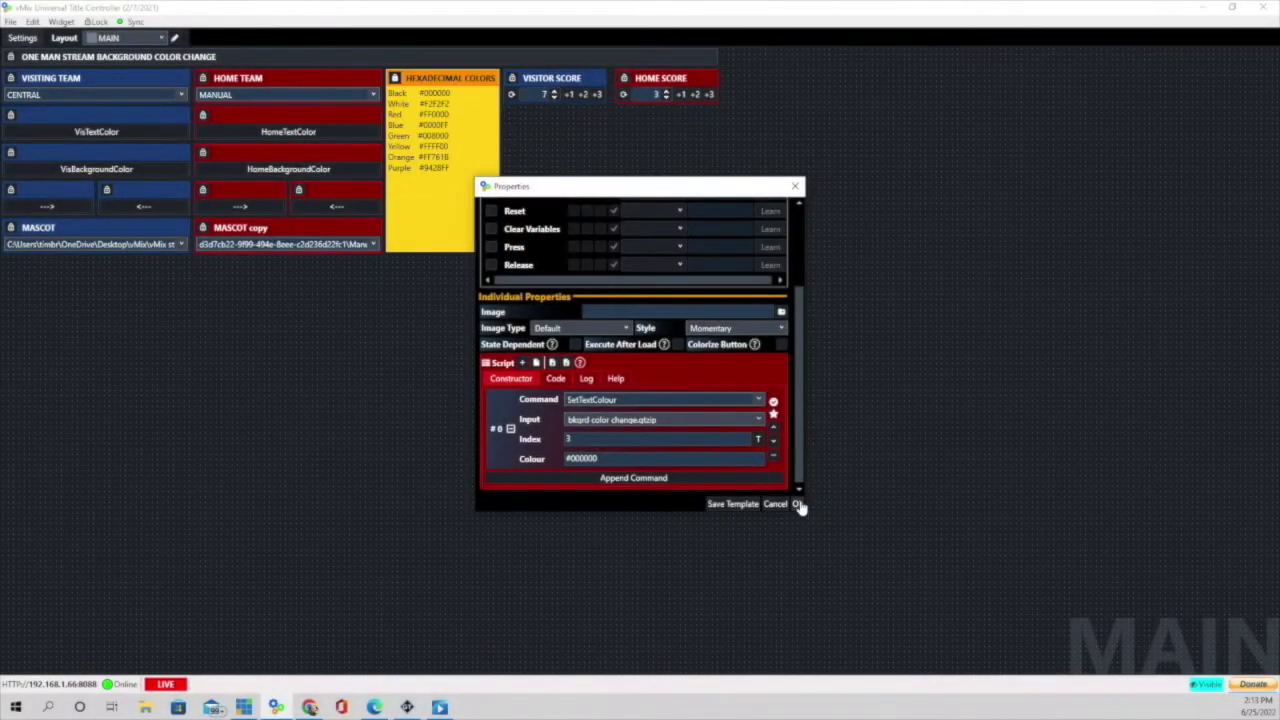
{"action": "left_click", "coordinate": [798, 503]}
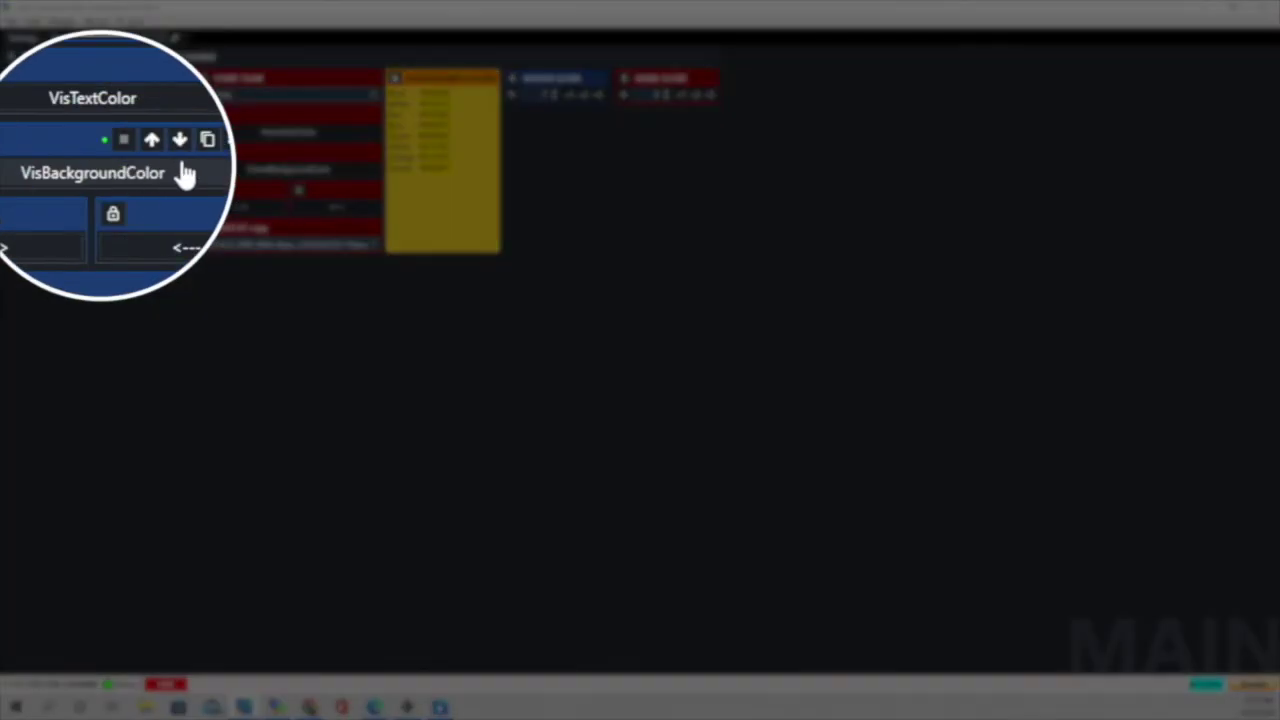
{"action": "left_click", "coordinate": [167, 152]}
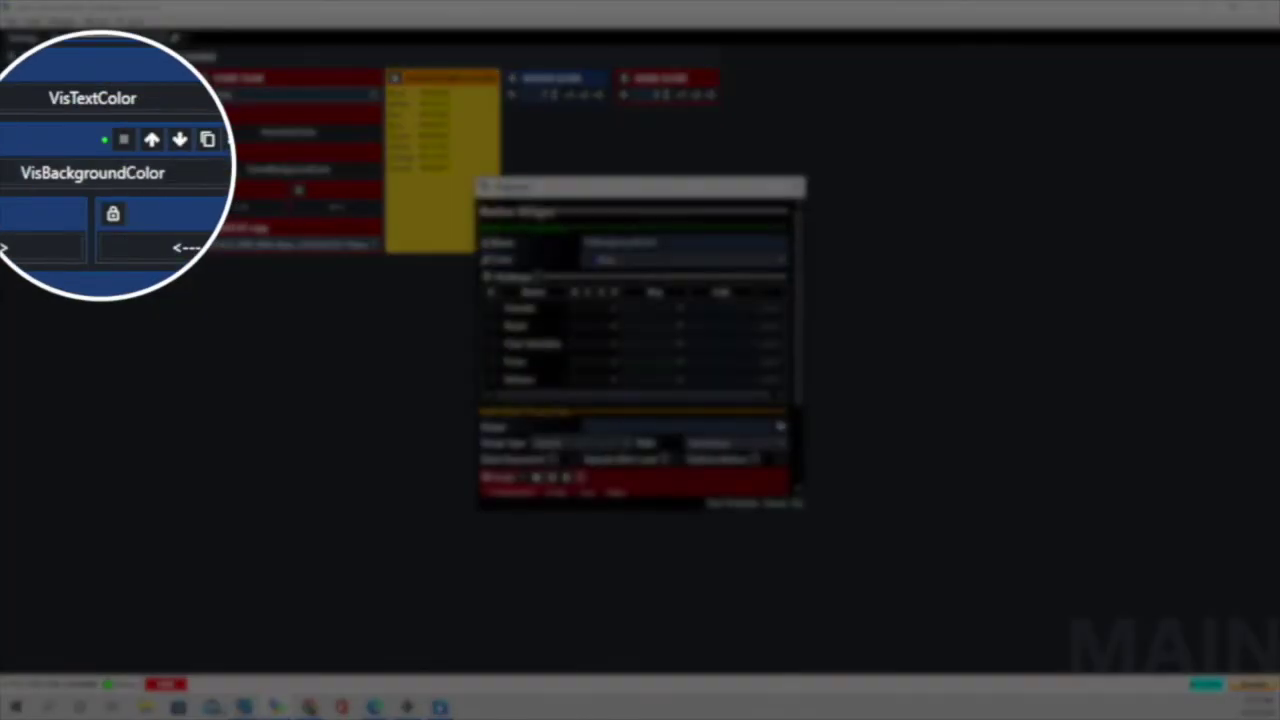
Step: Make VisBackgroundColor run DataSourceSelectRow, row 0, on Excel/CSV,VisitorBkgrdColor
{"action": "scroll", "coordinate": [598, 328], "scroll_direction": "down", "scroll_amount": 3}
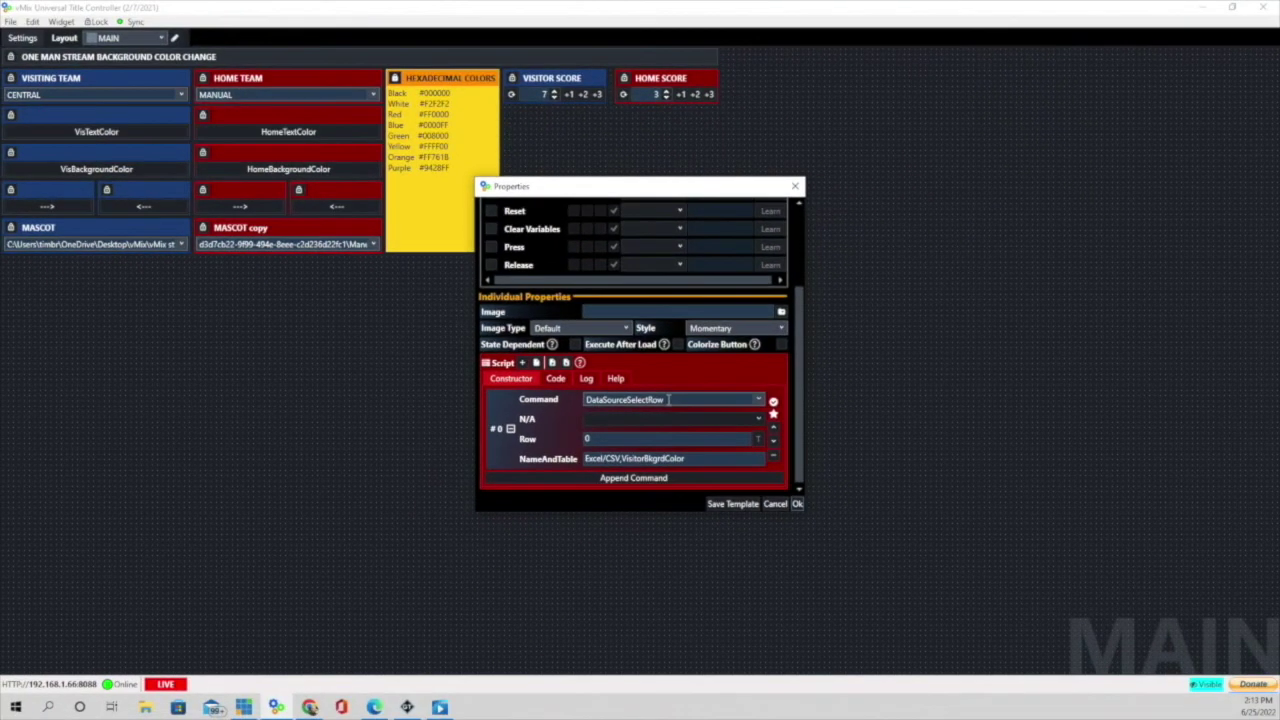
{"action": "left_click", "coordinate": [607, 438]}
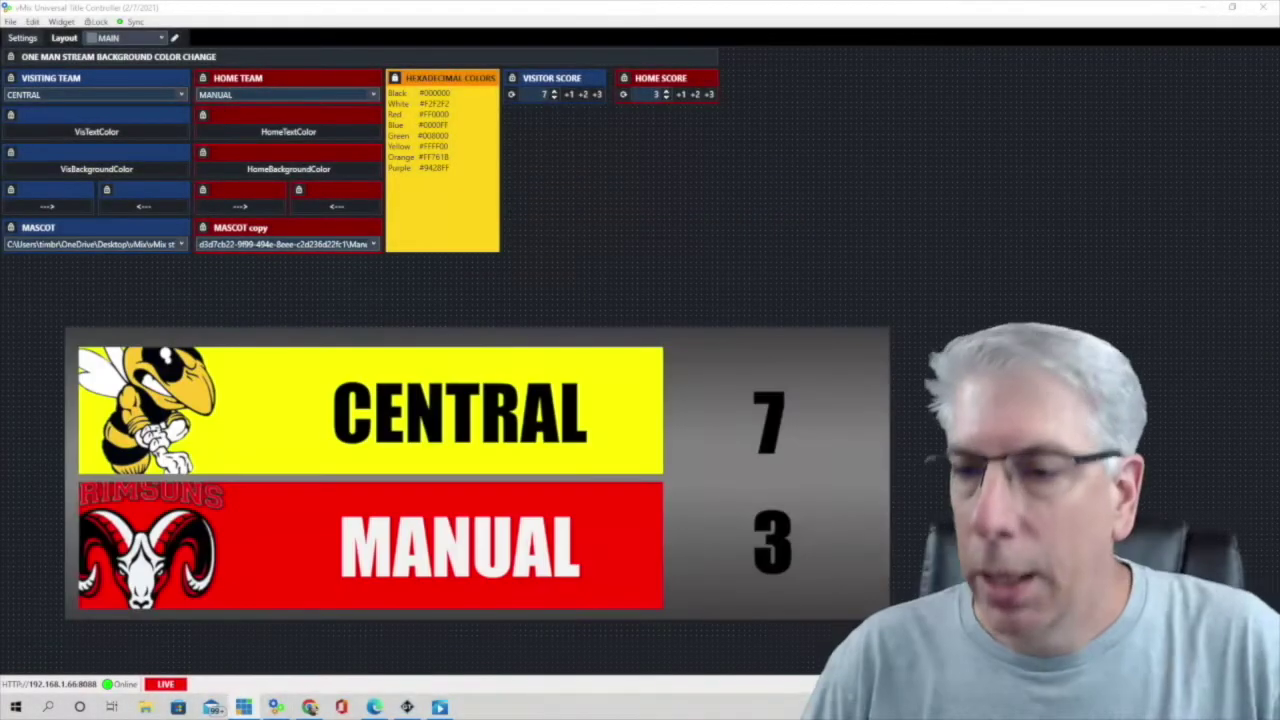
Step: Cycle Central's background through purple, orange, green, red, blue and green to yellow
{"action": "mouse_move", "coordinate": [66, 200]}
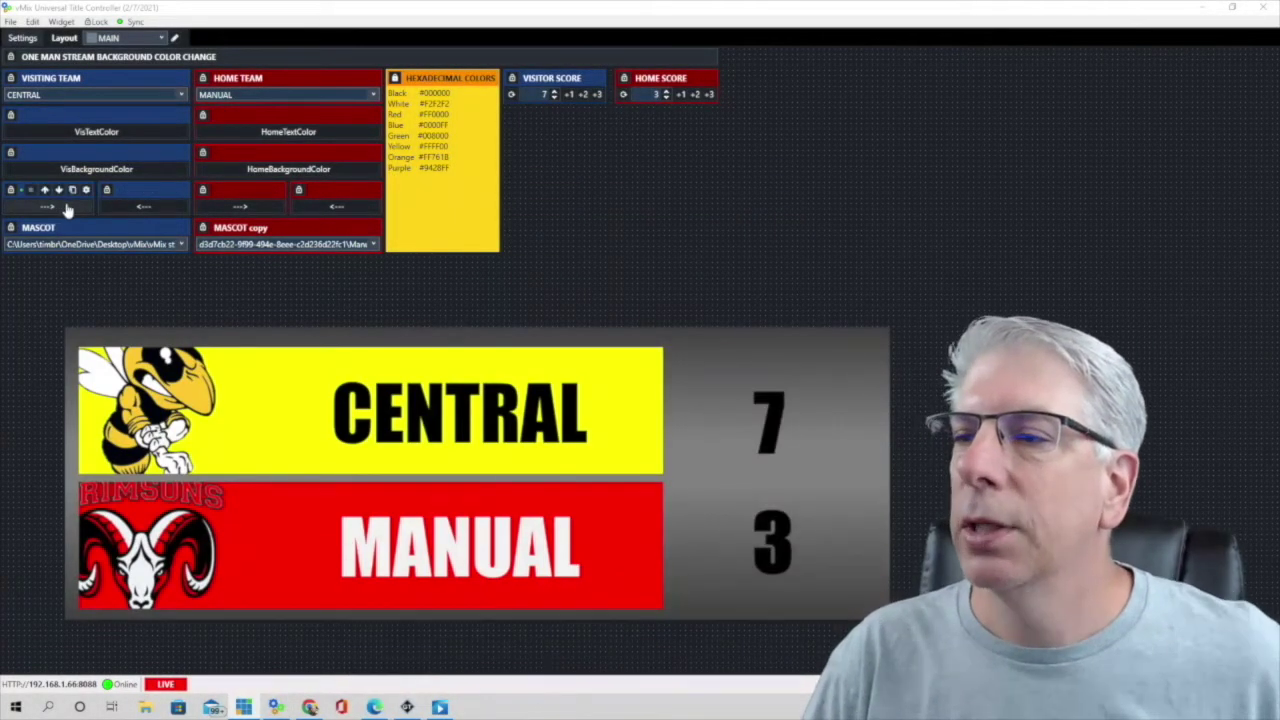
{"action": "left_click", "coordinate": [66, 207]}
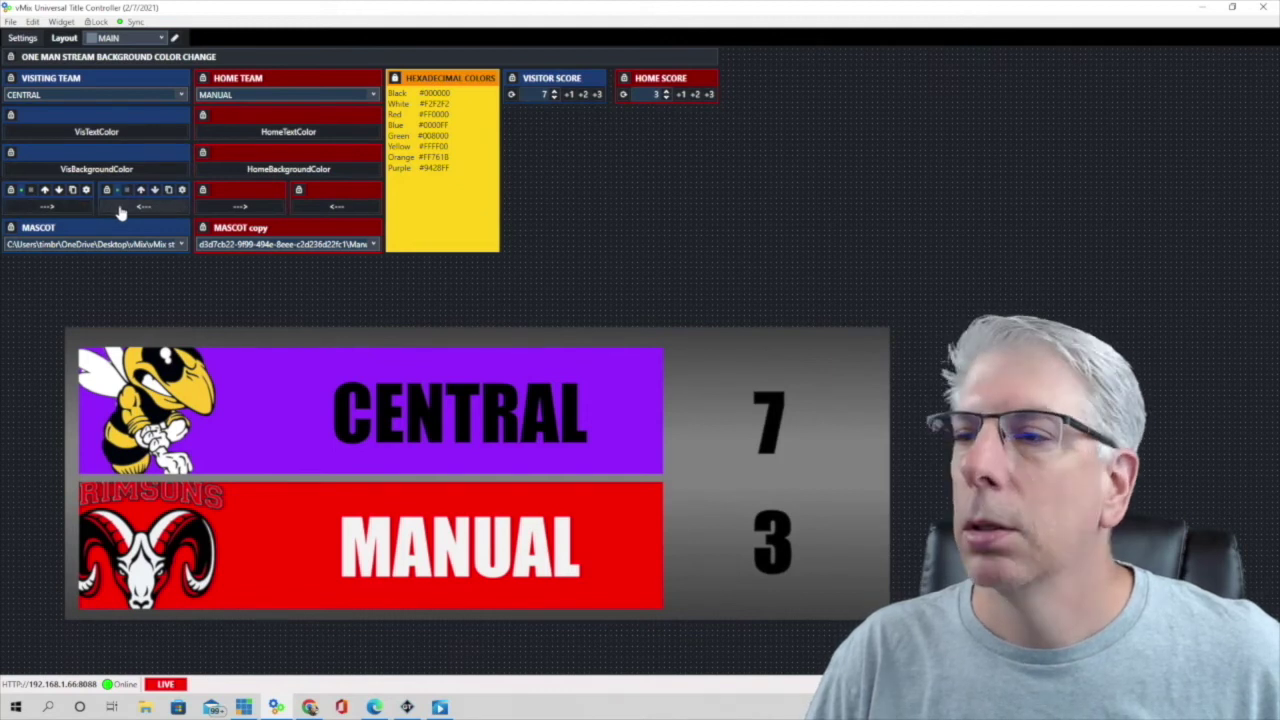
{"action": "left_click", "coordinate": [119, 207]}
{"action": "left_click", "coordinate": [119, 207]}
{"action": "left_click", "coordinate": [119, 207]}
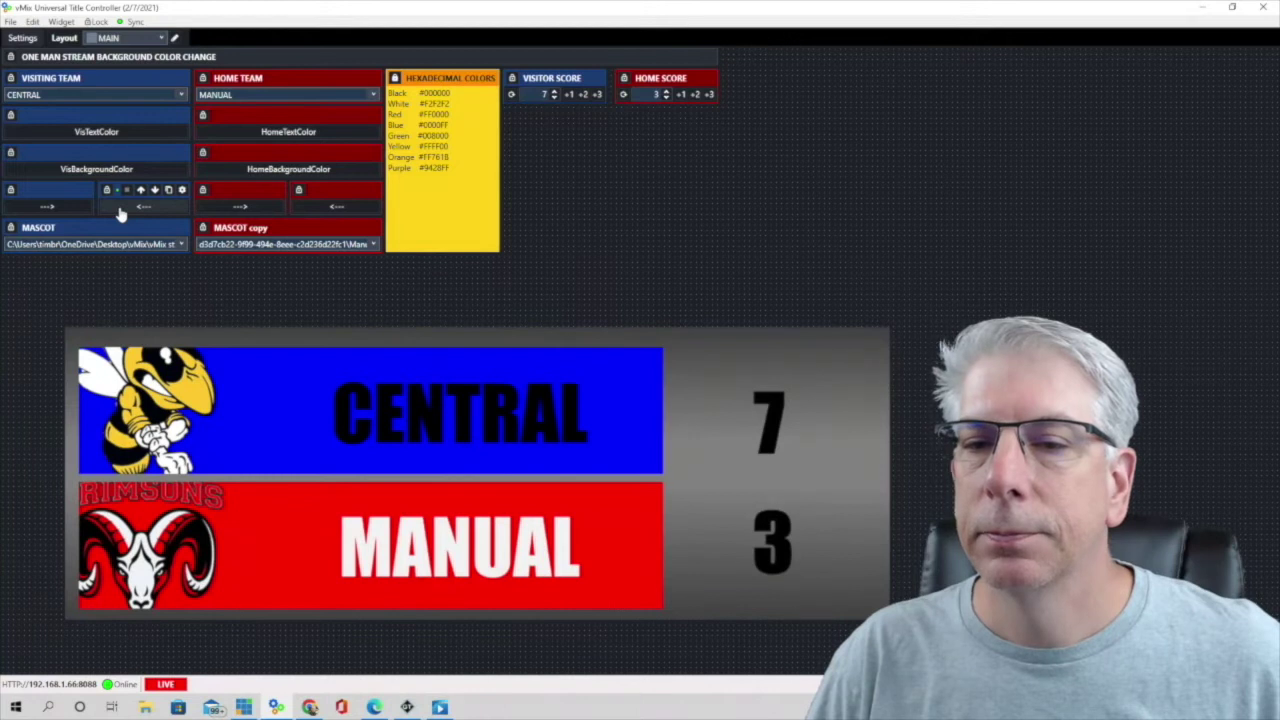
{"action": "left_click", "coordinate": [119, 210]}
{"action": "left_click", "coordinate": [62, 208]}
{"action": "left_click", "coordinate": [62, 208]}
{"action": "left_click", "coordinate": [62, 208]}
{"action": "left_click", "coordinate": [62, 208]}
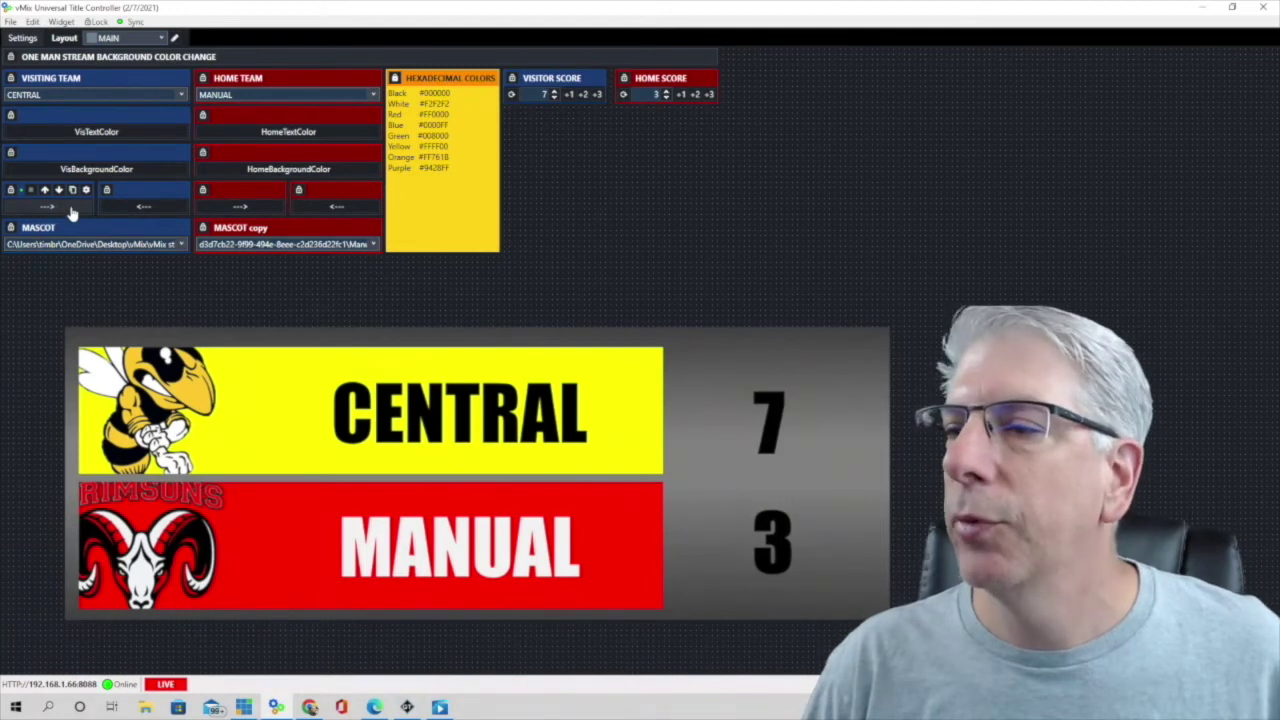
Step: Step Central's background back to red and forward again, ending on yellow; cancel the button properties
{"action": "left_click", "coordinate": [120, 213]}
{"action": "left_click", "coordinate": [120, 213]}
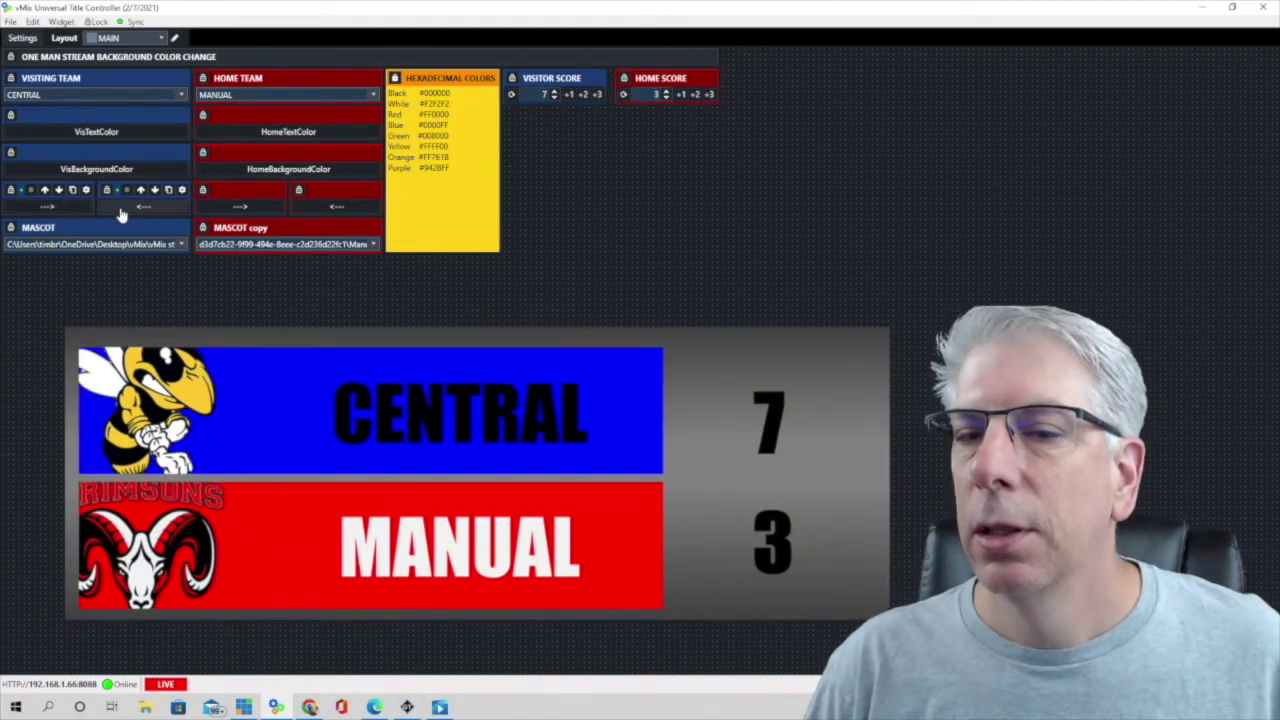
{"action": "left_click", "coordinate": [120, 213]}
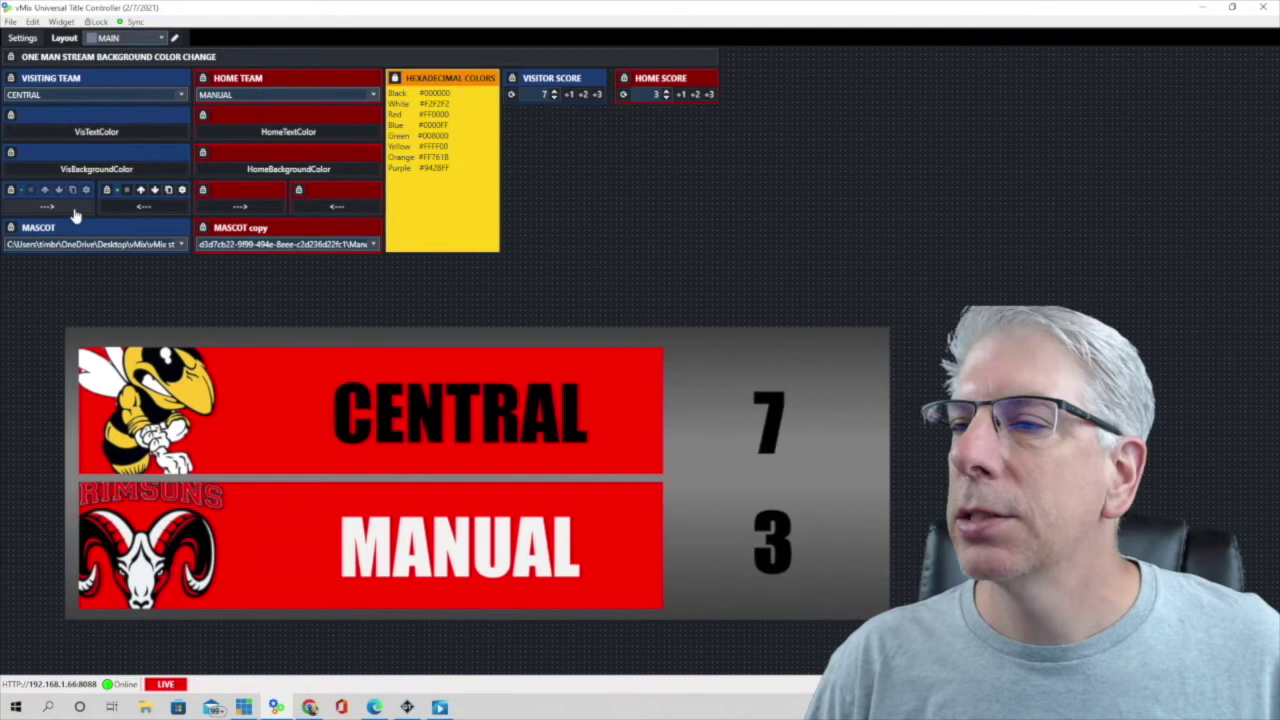
{"action": "left_click", "coordinate": [75, 213]}
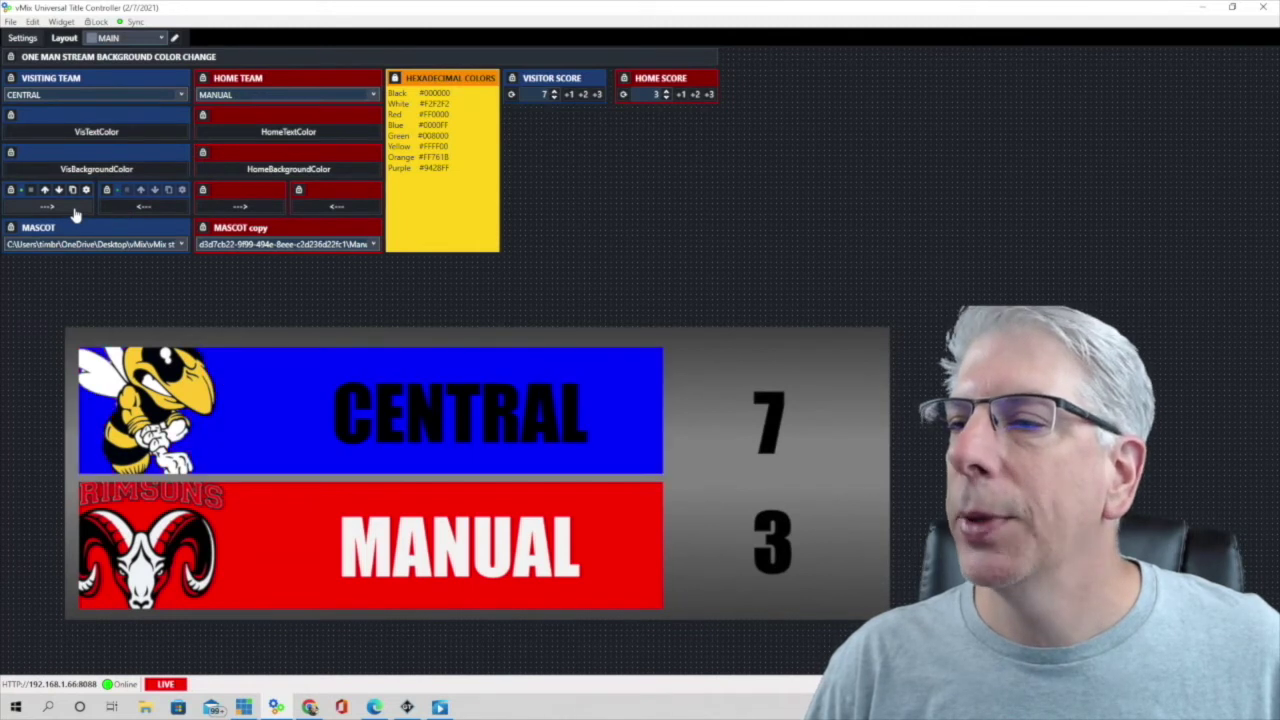
{"action": "left_click", "coordinate": [75, 213]}
{"action": "left_click", "coordinate": [76, 213]}
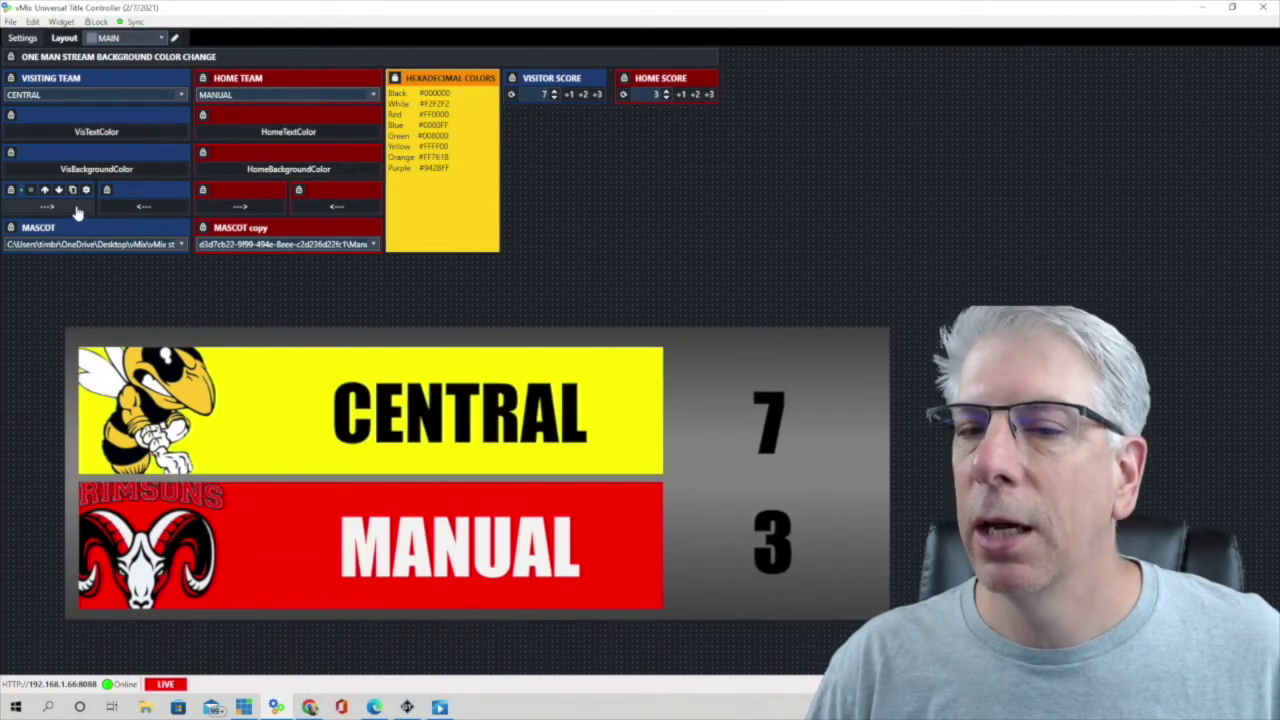
{"action": "left_click", "coordinate": [76, 213]}
{"action": "left_click", "coordinate": [143, 207]}
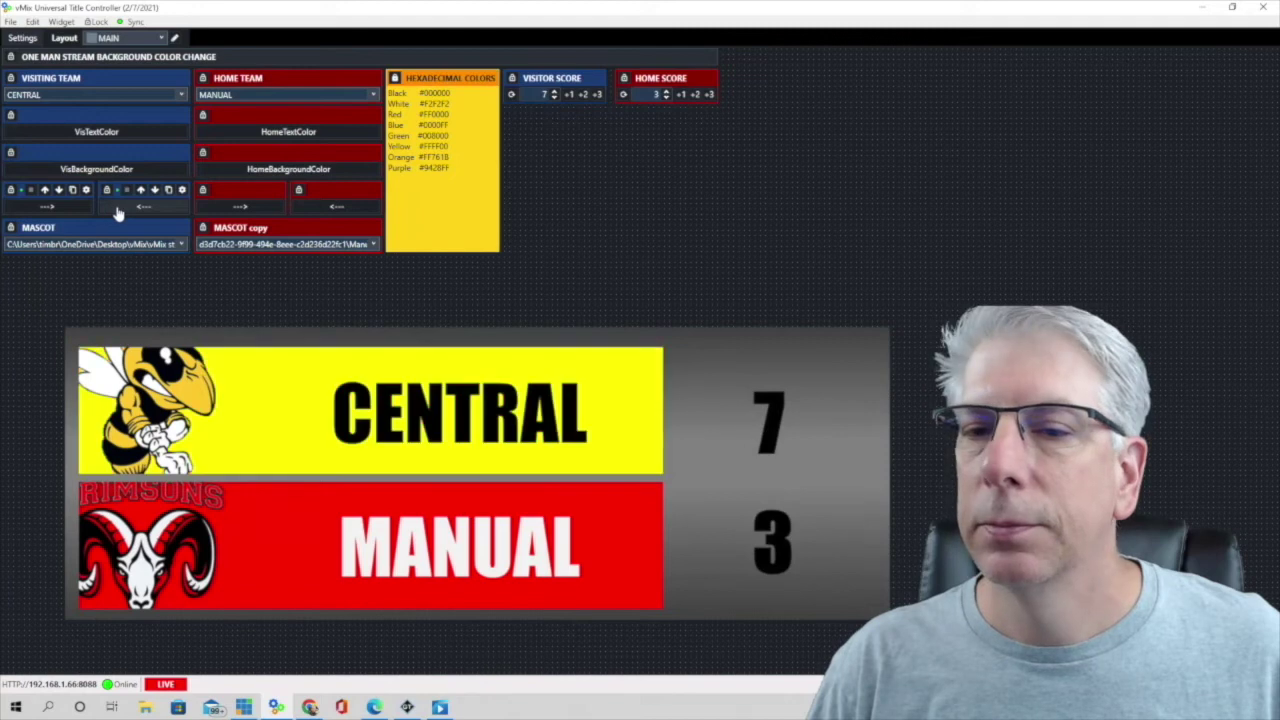
{"action": "left_click", "coordinate": [182, 189]}
{"action": "key", "text": "Escape"}
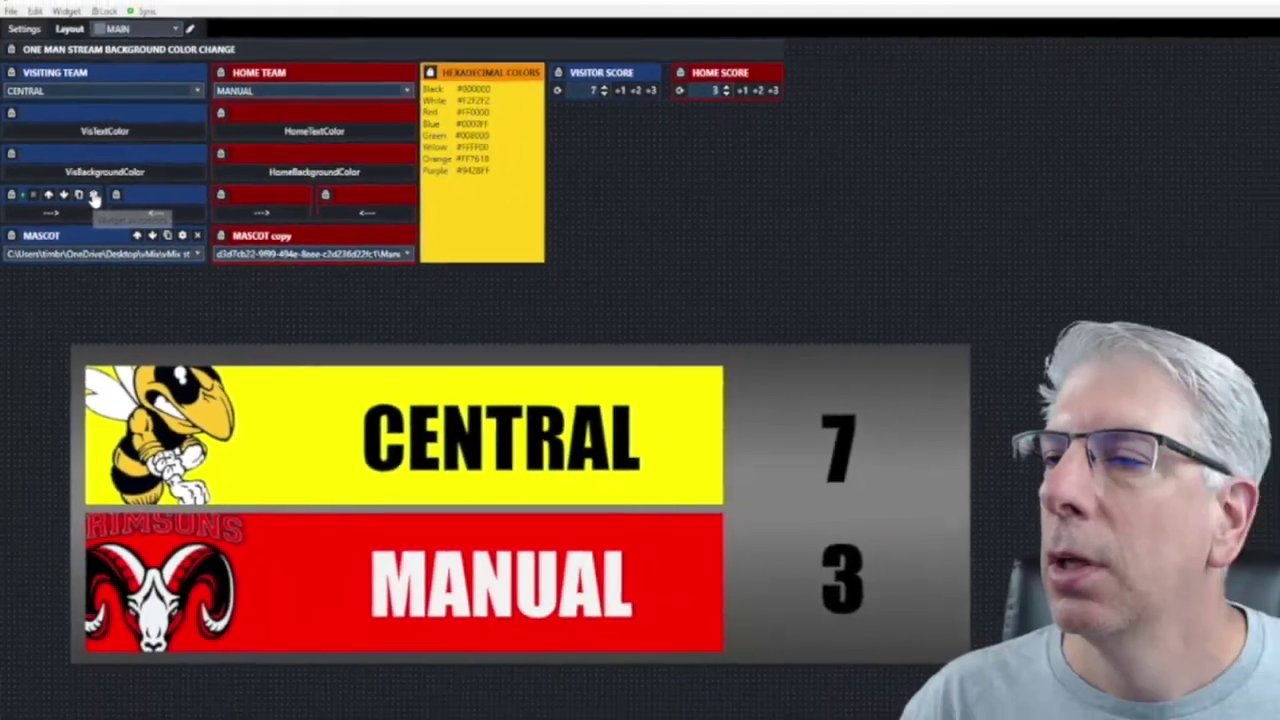
{"action": "left_click", "coordinate": [148, 230]}
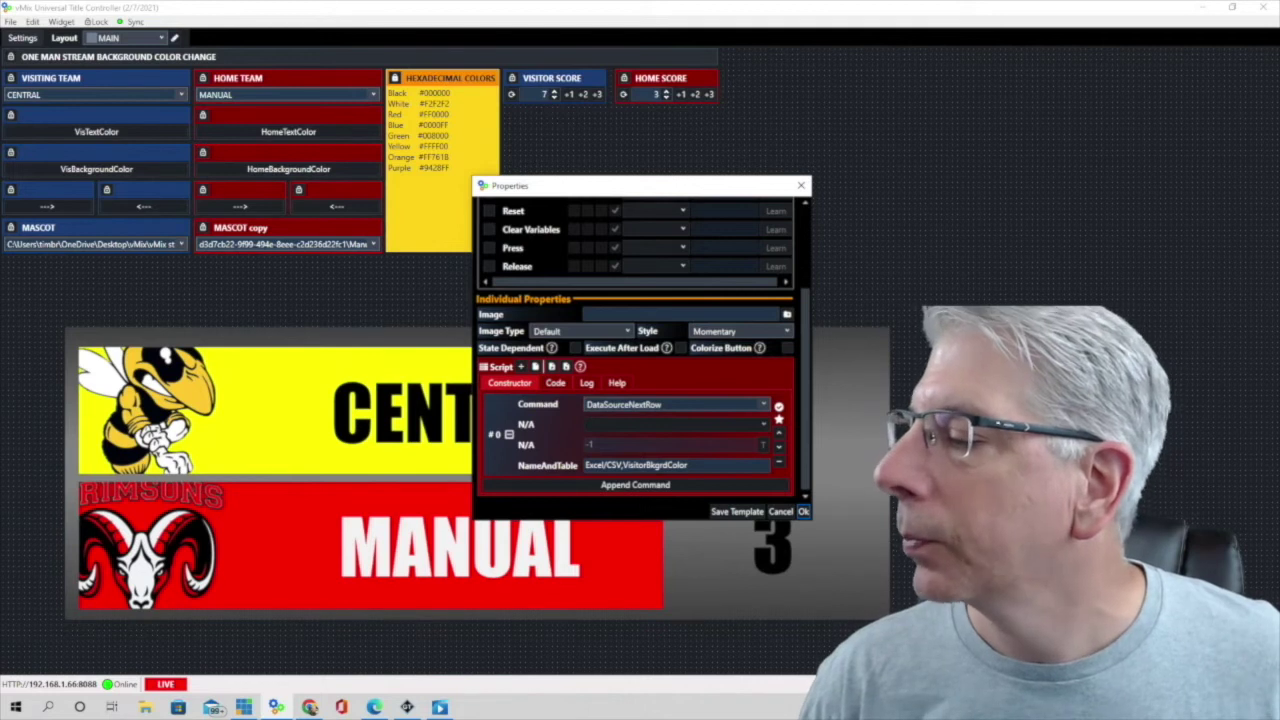
{"action": "key", "text": "Escape"}
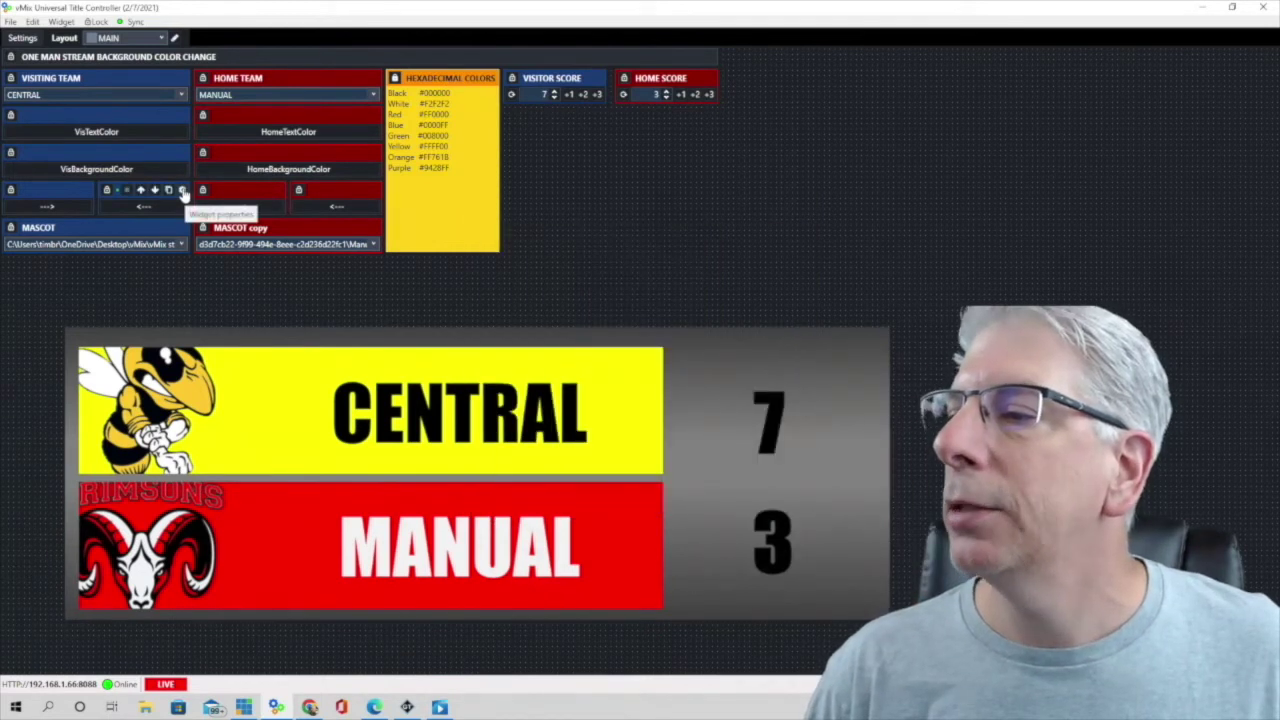
{"action": "left_click", "coordinate": [182, 190]}
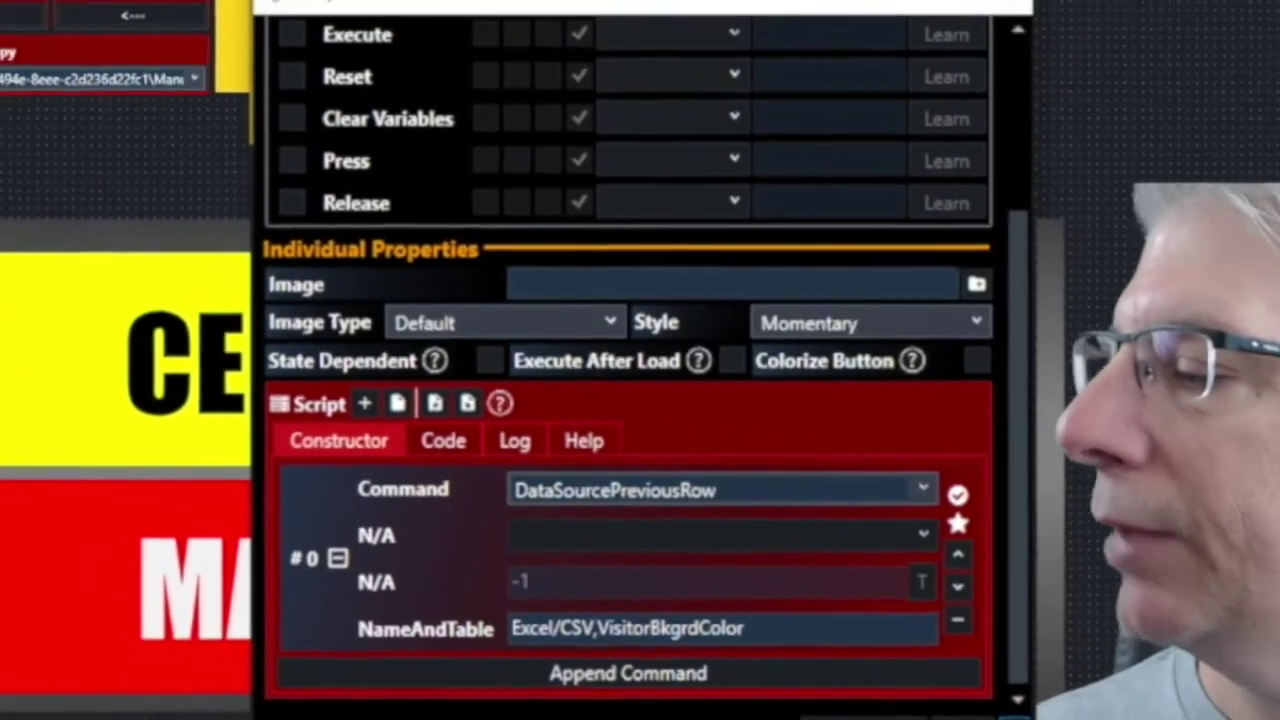
{"action": "key", "text": "Return"}
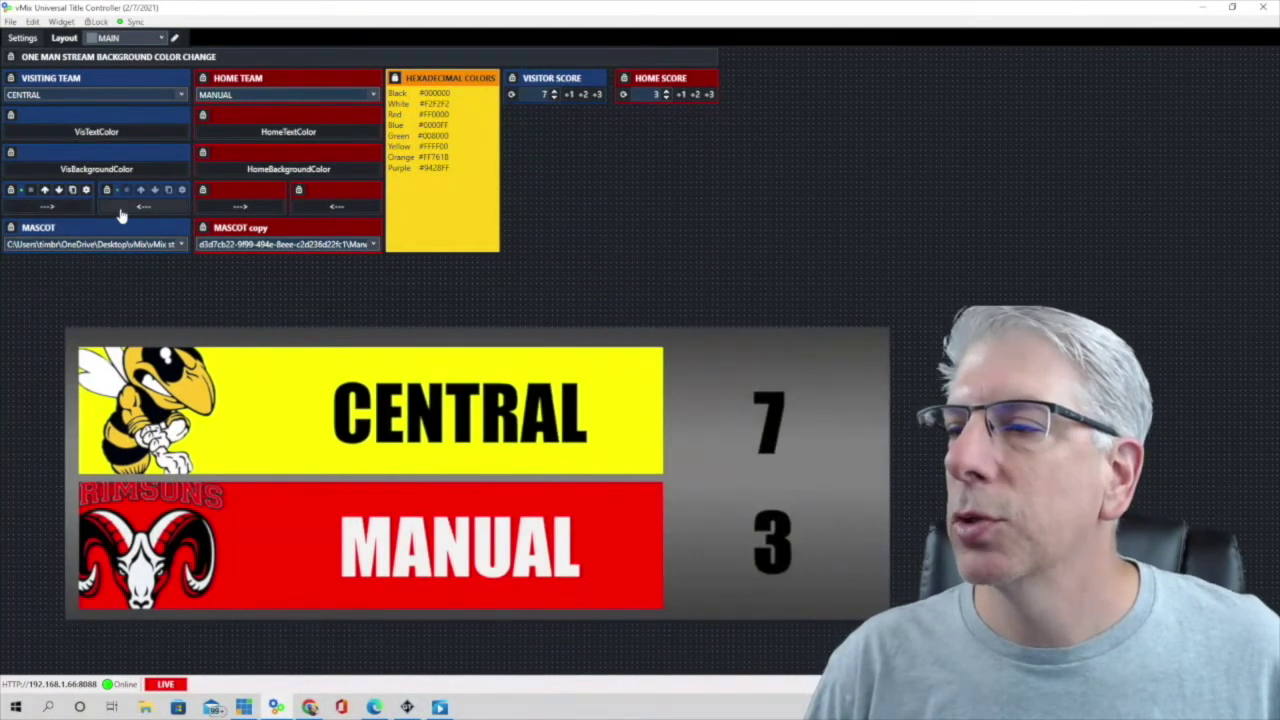
Step: Cycle Central's background through red, blue, green and orange back to yellow, then open MASCOT's properties
{"action": "left_click", "coordinate": [120, 210]}
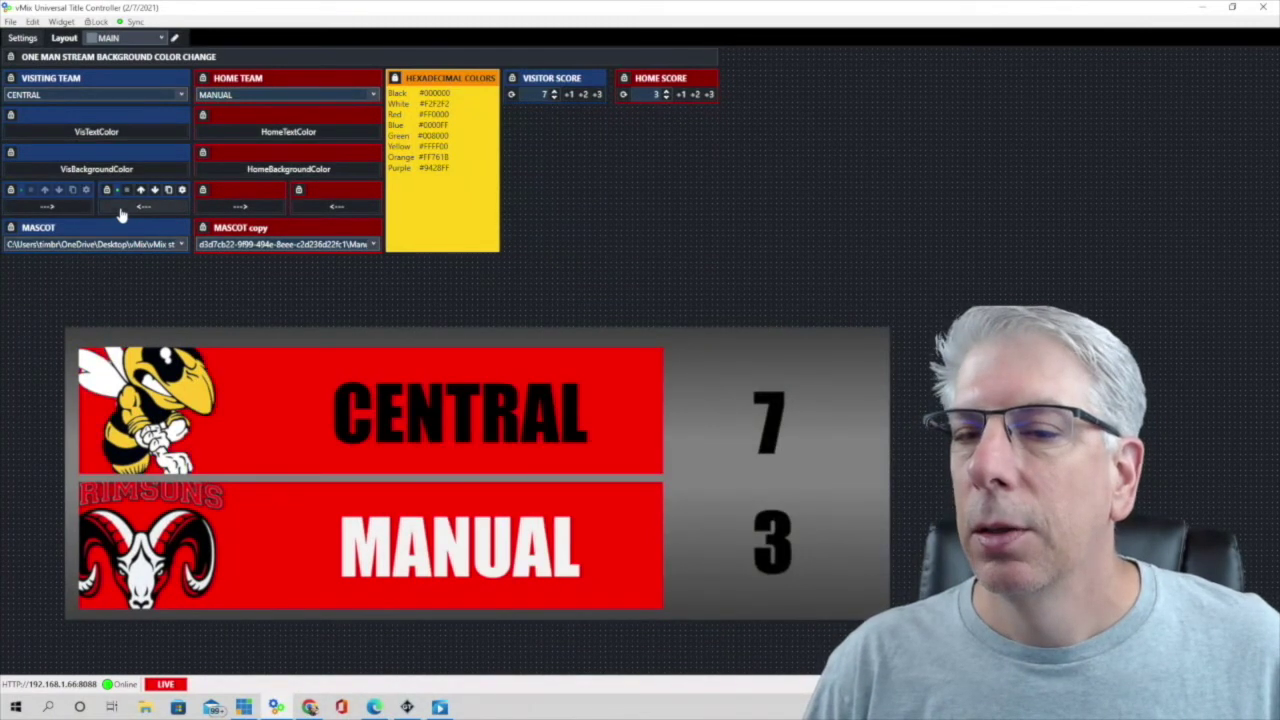
{"action": "left_click", "coordinate": [75, 212]}
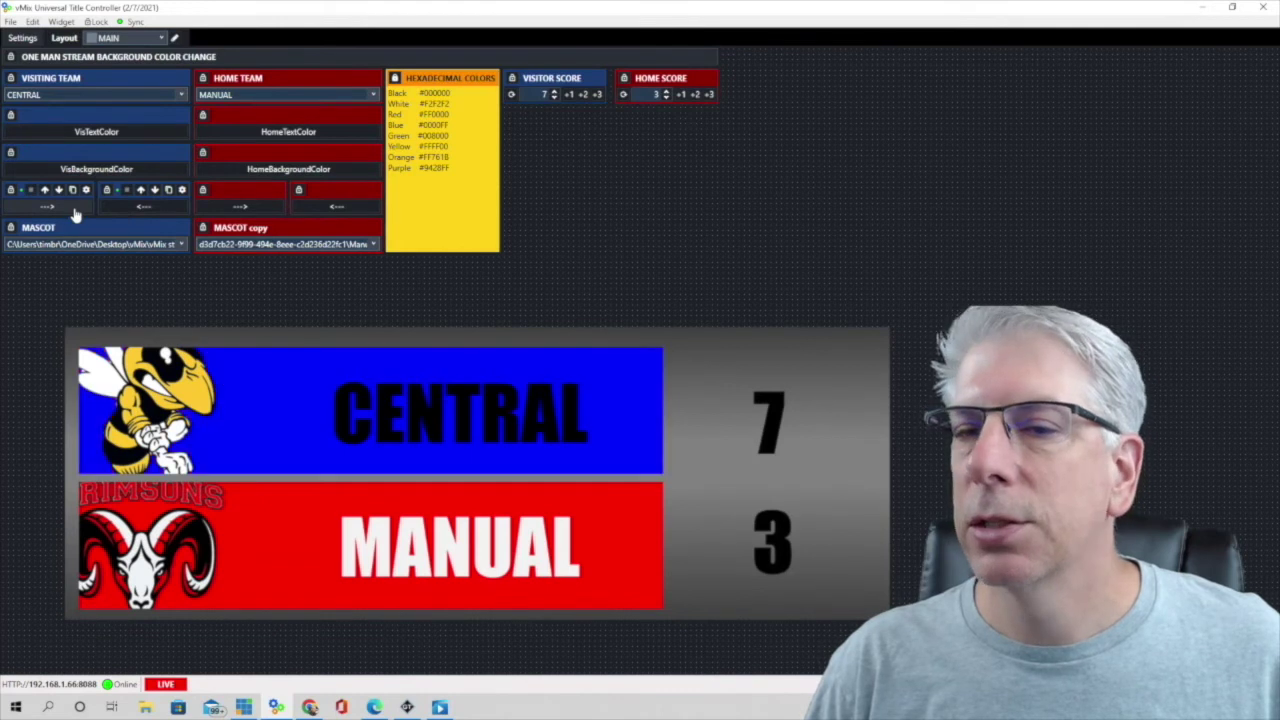
{"action": "left_click", "coordinate": [77, 212]}
{"action": "left_click", "coordinate": [77, 212]}
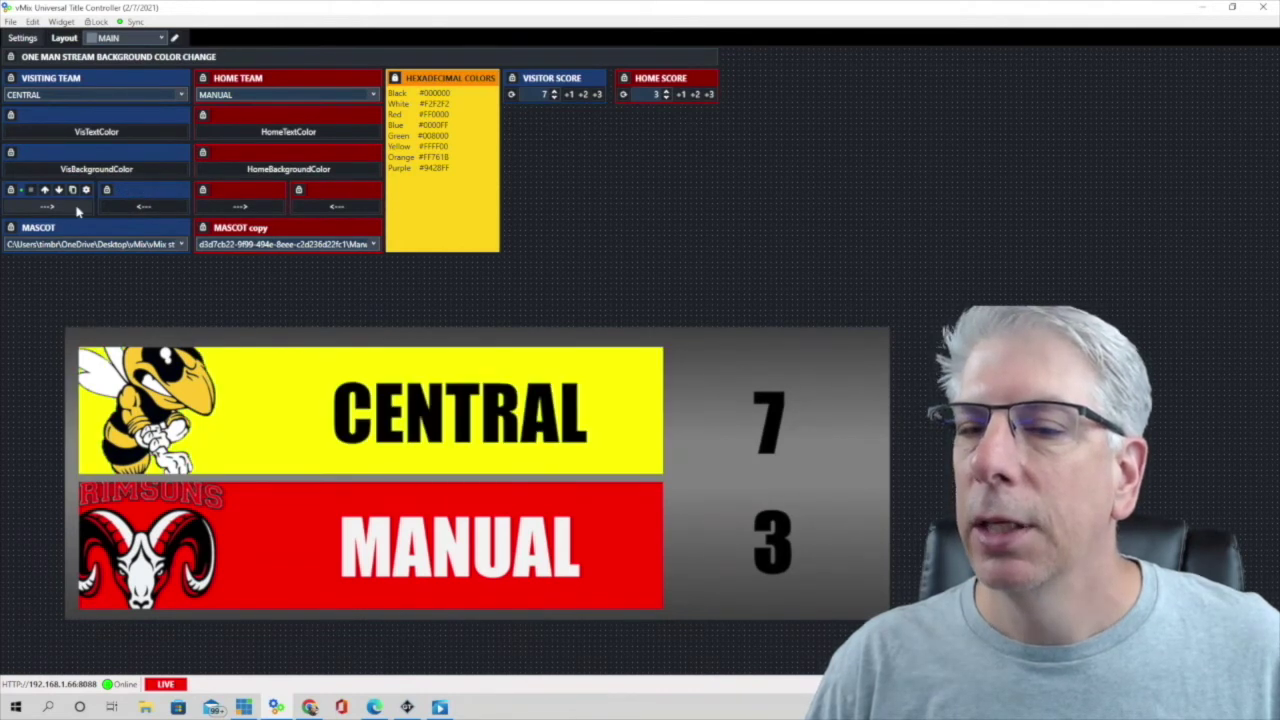
{"action": "left_click", "coordinate": [77, 212]}
{"action": "left_click", "coordinate": [120, 208]}
{"action": "left_click", "coordinate": [167, 227]}
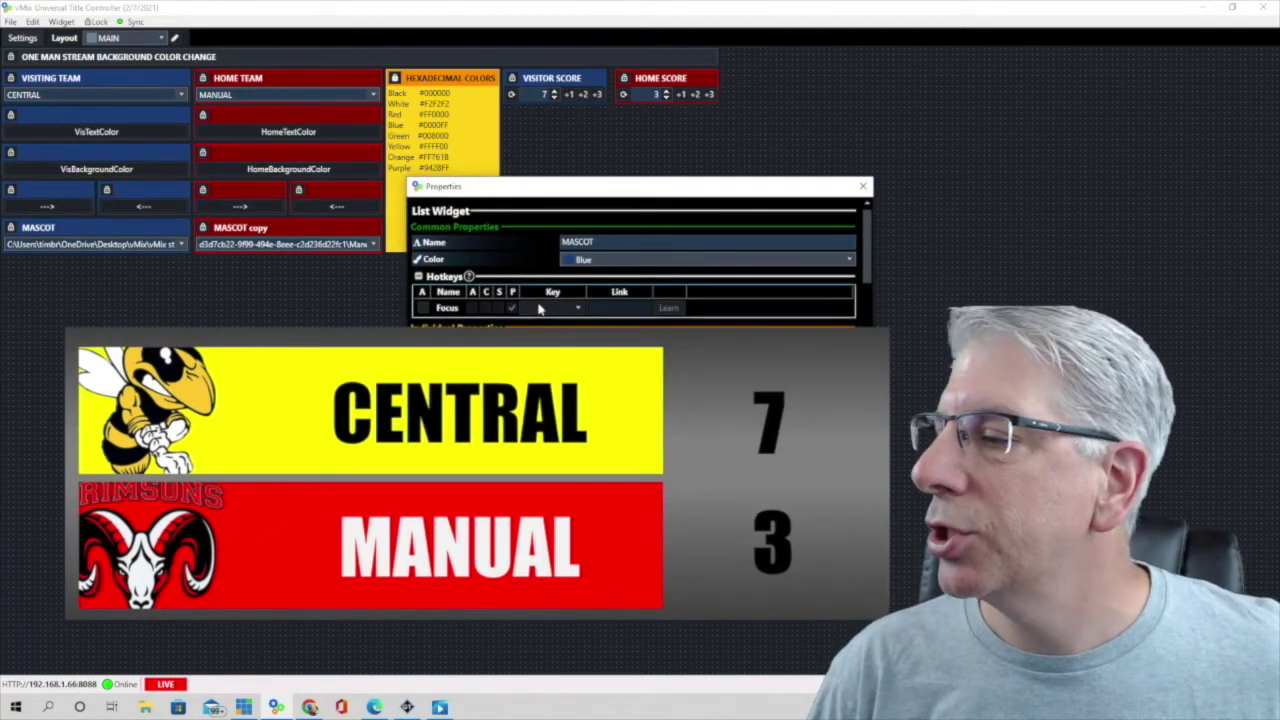
Step: Review the MASCOT item list, close its properties and drop down the HS LOGOS image paths
{"action": "scroll", "coordinate": [540, 300], "scroll_direction": "down", "scroll_amount": 5}
{"action": "scroll", "coordinate": [545, 318], "scroll_direction": "down", "scroll_amount": 5}
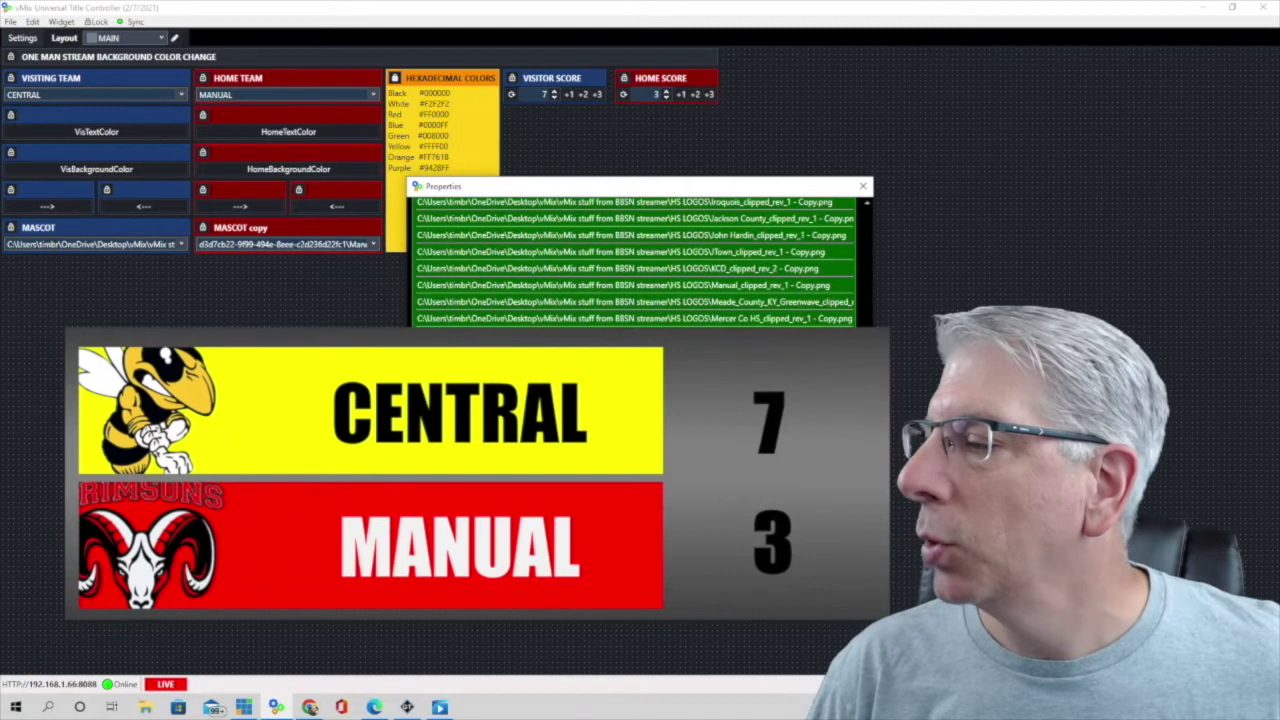
{"action": "scroll", "coordinate": [636, 262], "scroll_direction": "up", "scroll_amount": 10}
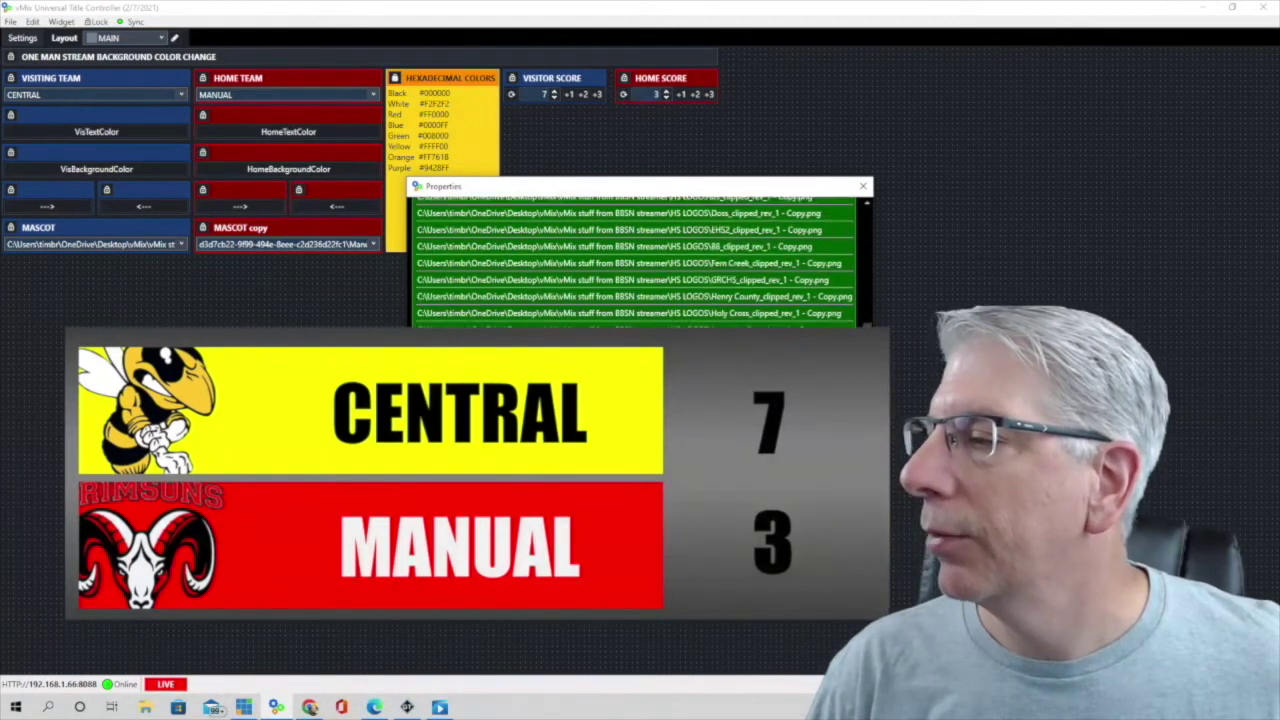
{"action": "scroll", "coordinate": [636, 262], "scroll_direction": "up", "scroll_amount": 10}
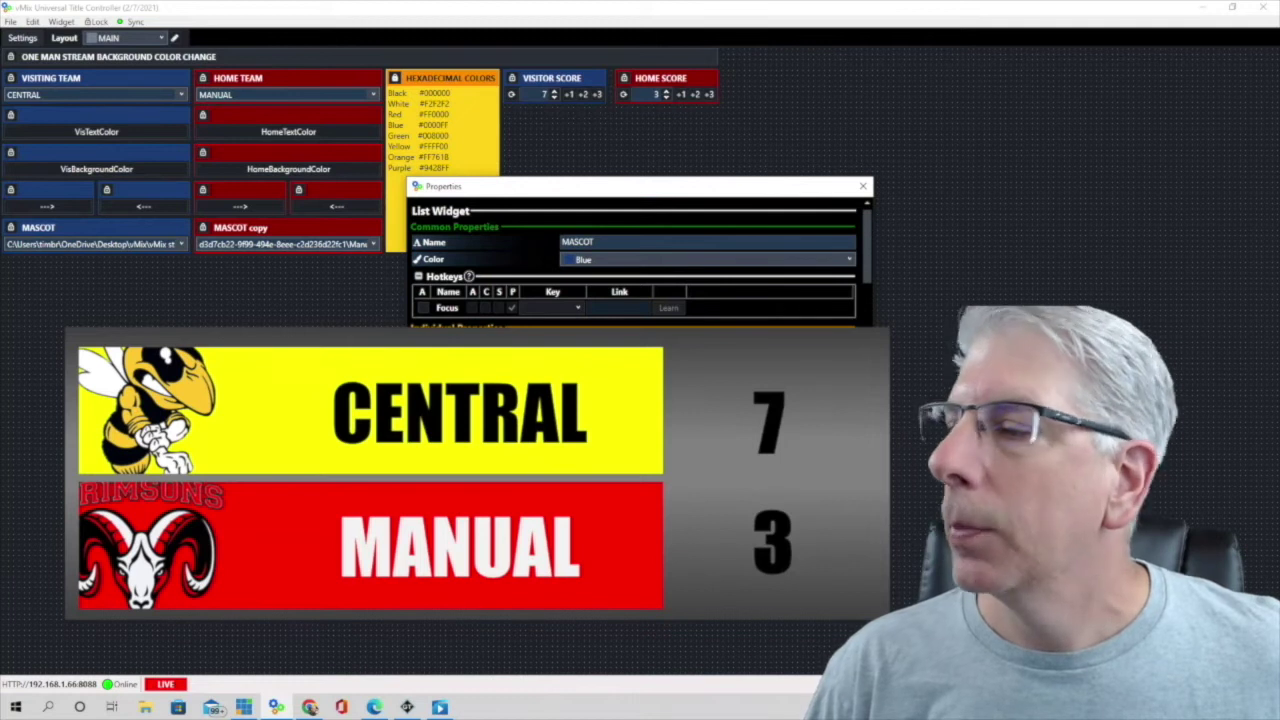
{"action": "left_click", "coordinate": [863, 186]}
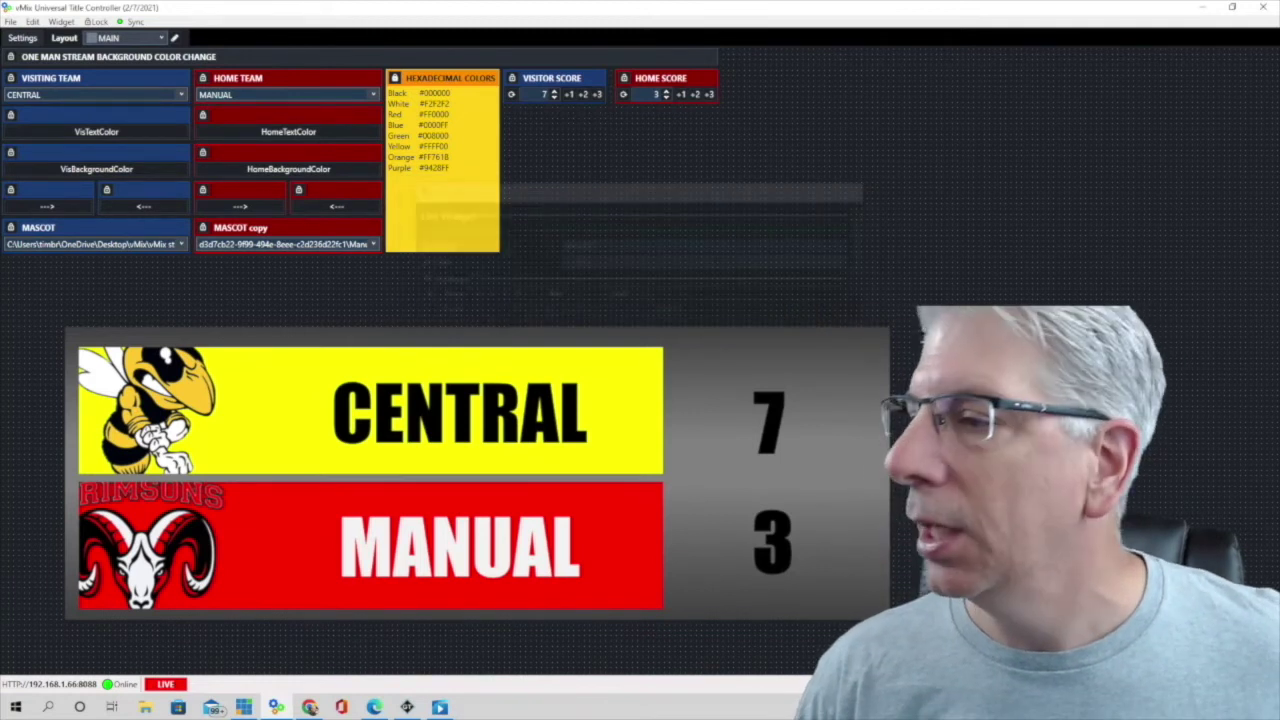
{"action": "left_click", "coordinate": [181, 244]}
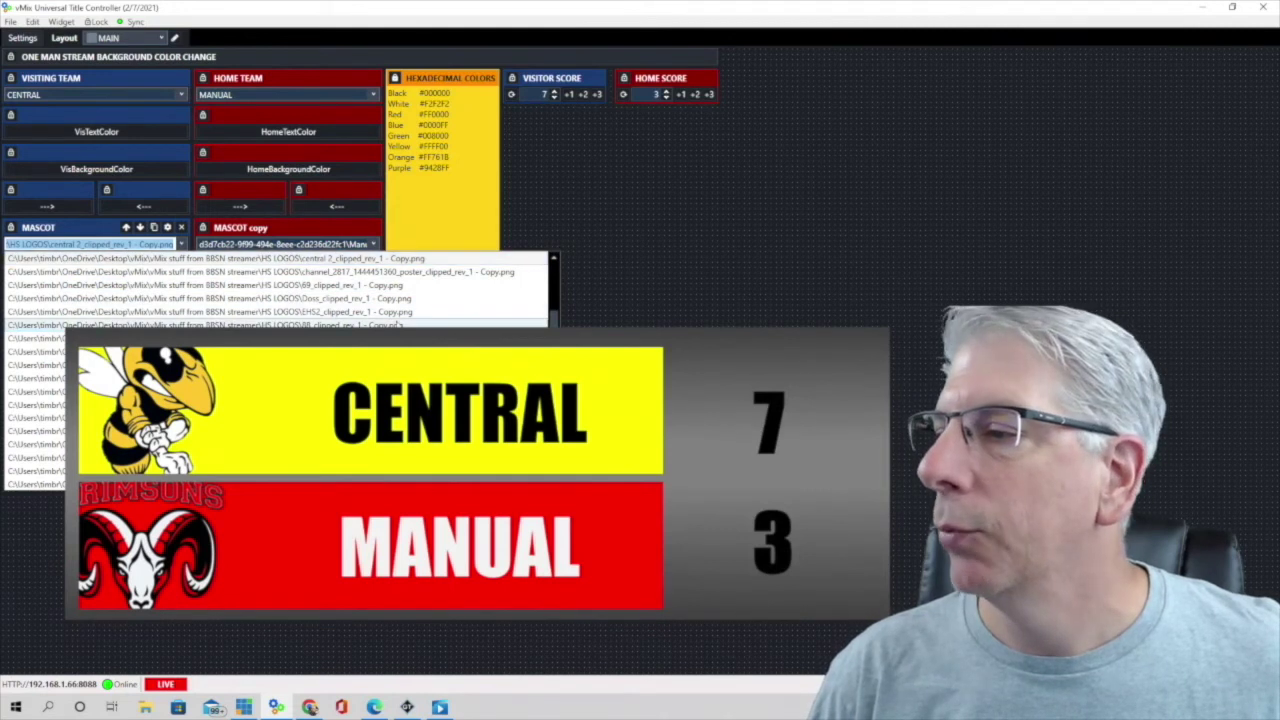
Step: Cycle the visiting MASCOT through Doss_clipped_rev_1 and Mooney_clipped_rev_1, ending on central 2_clipped_rev_1
{"action": "left_click", "coordinate": [333, 299]}
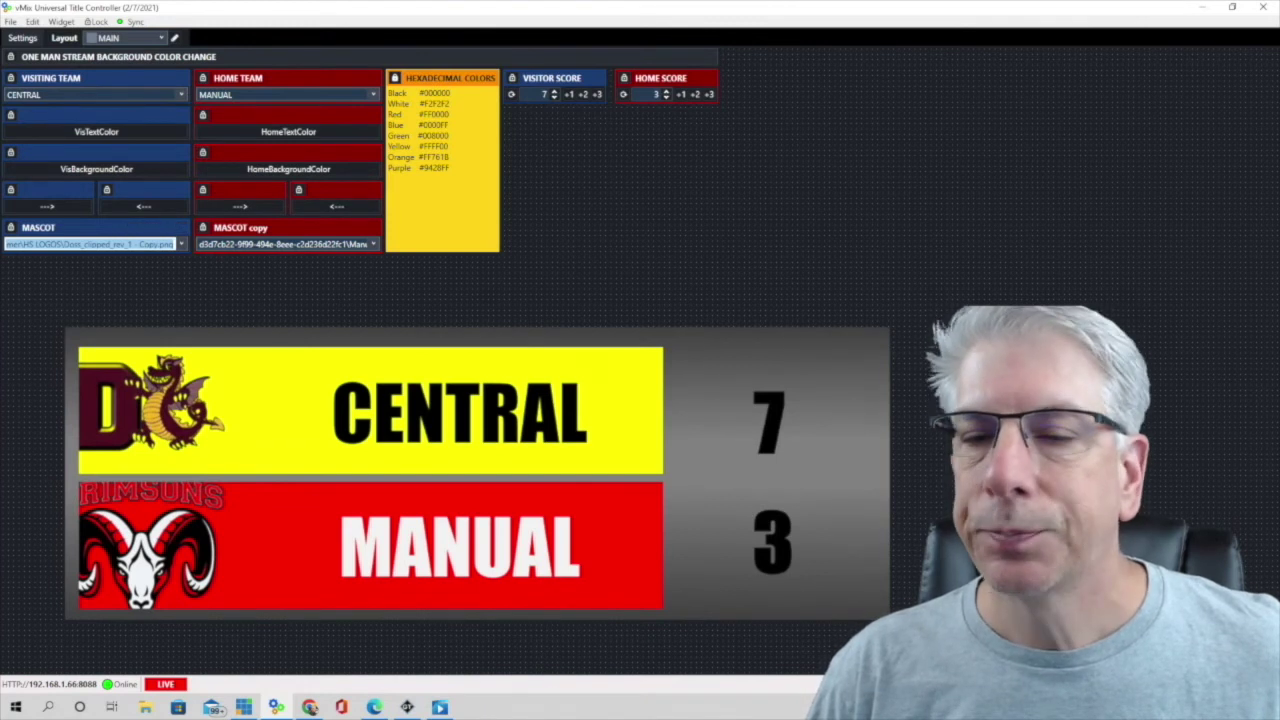
{"action": "left_click", "coordinate": [181, 244]}
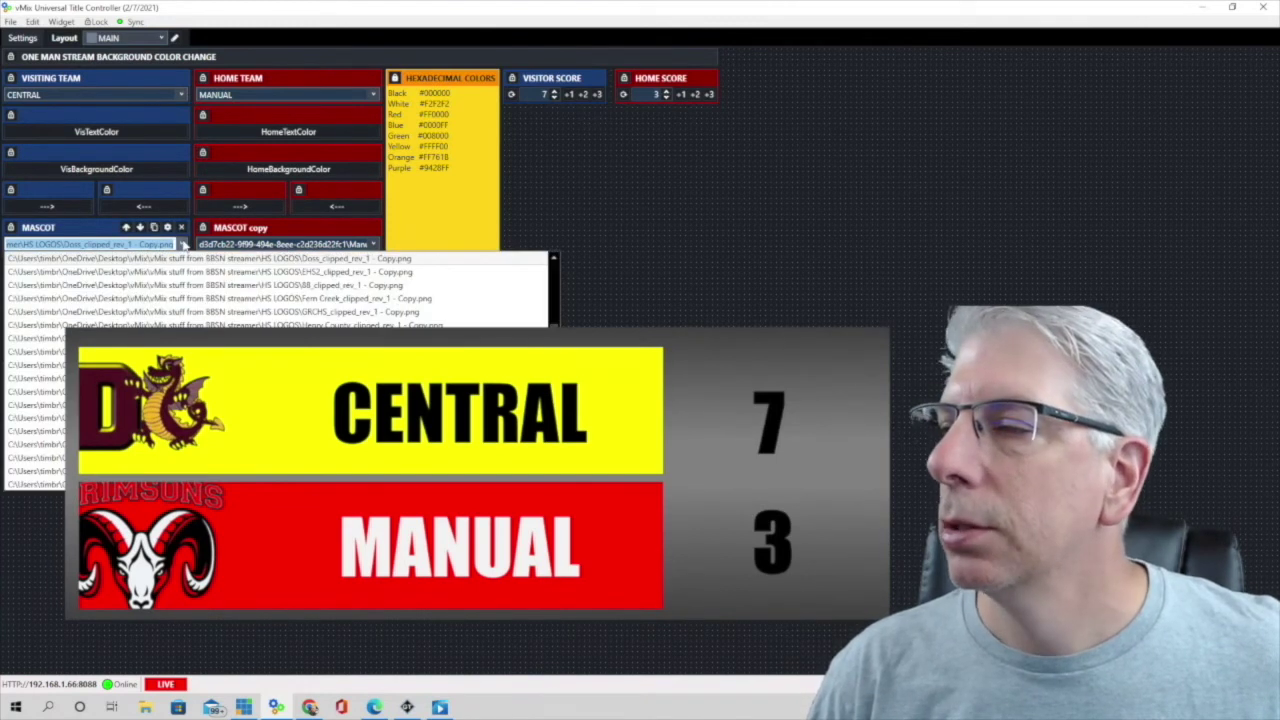
{"action": "left_click", "coordinate": [35, 457]}
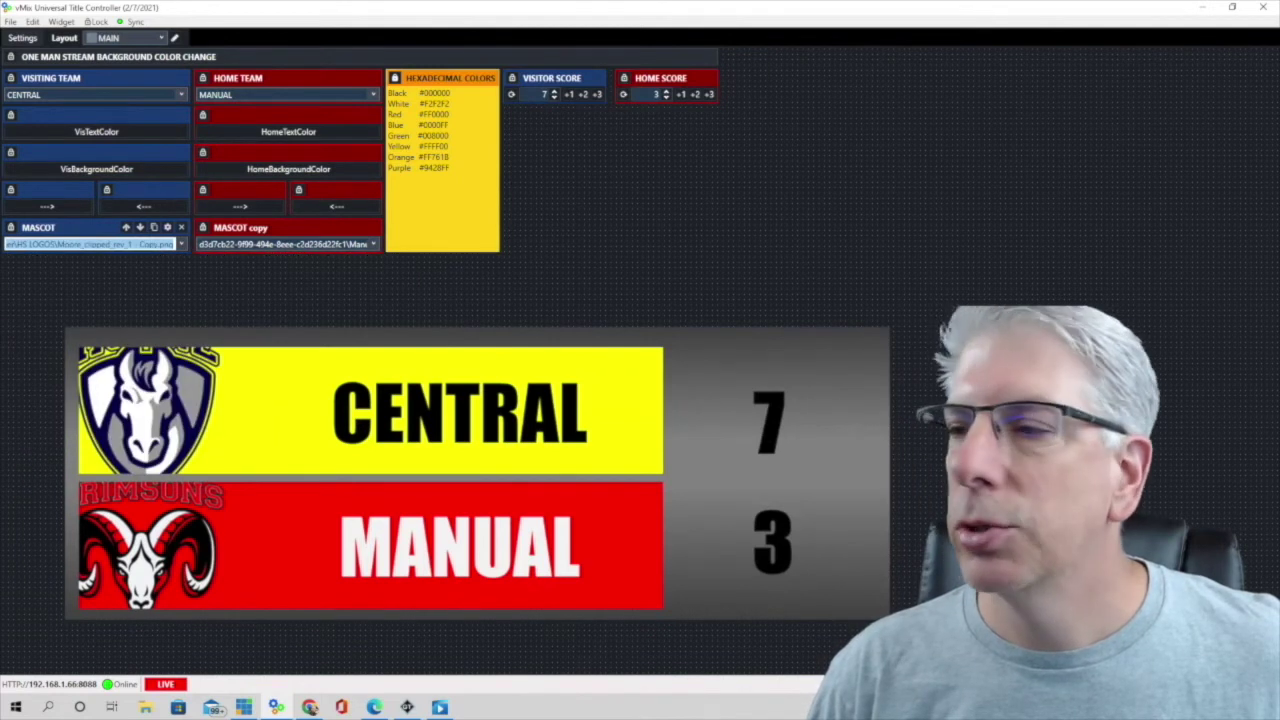
{"action": "left_click", "coordinate": [181, 244]}
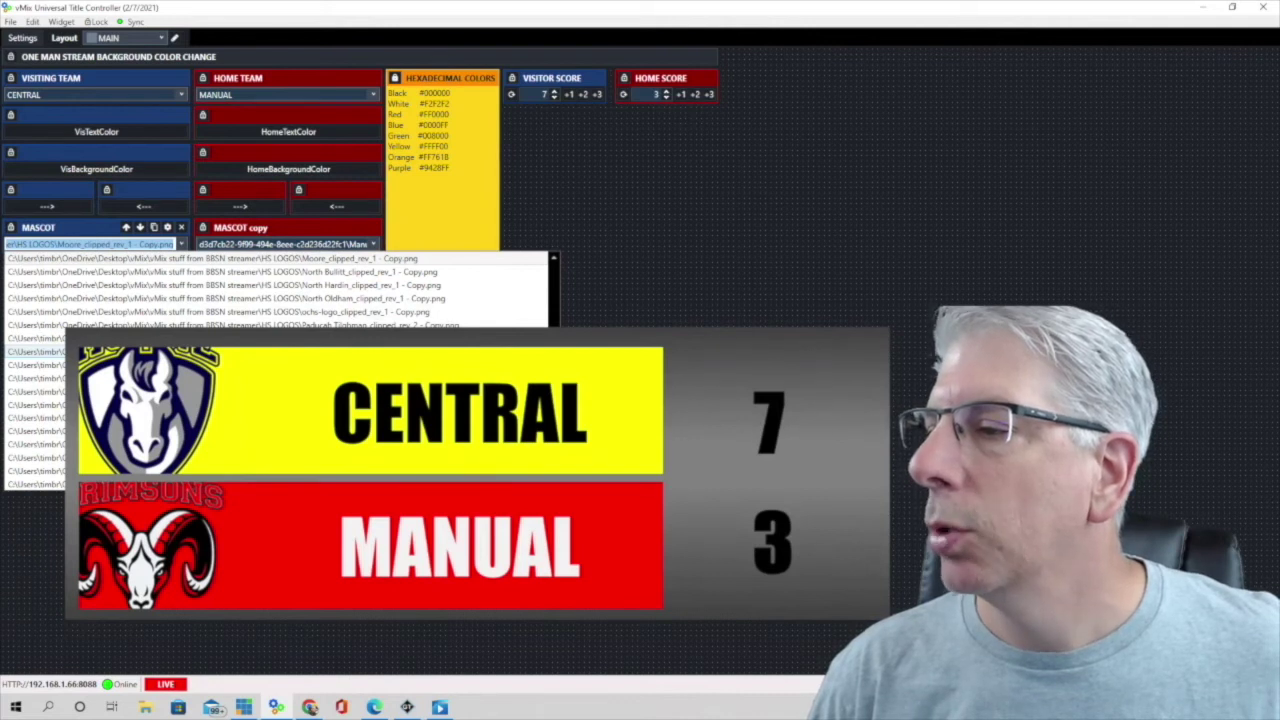
{"action": "scroll", "coordinate": [30, 380], "scroll_direction": "up", "scroll_amount": 3}
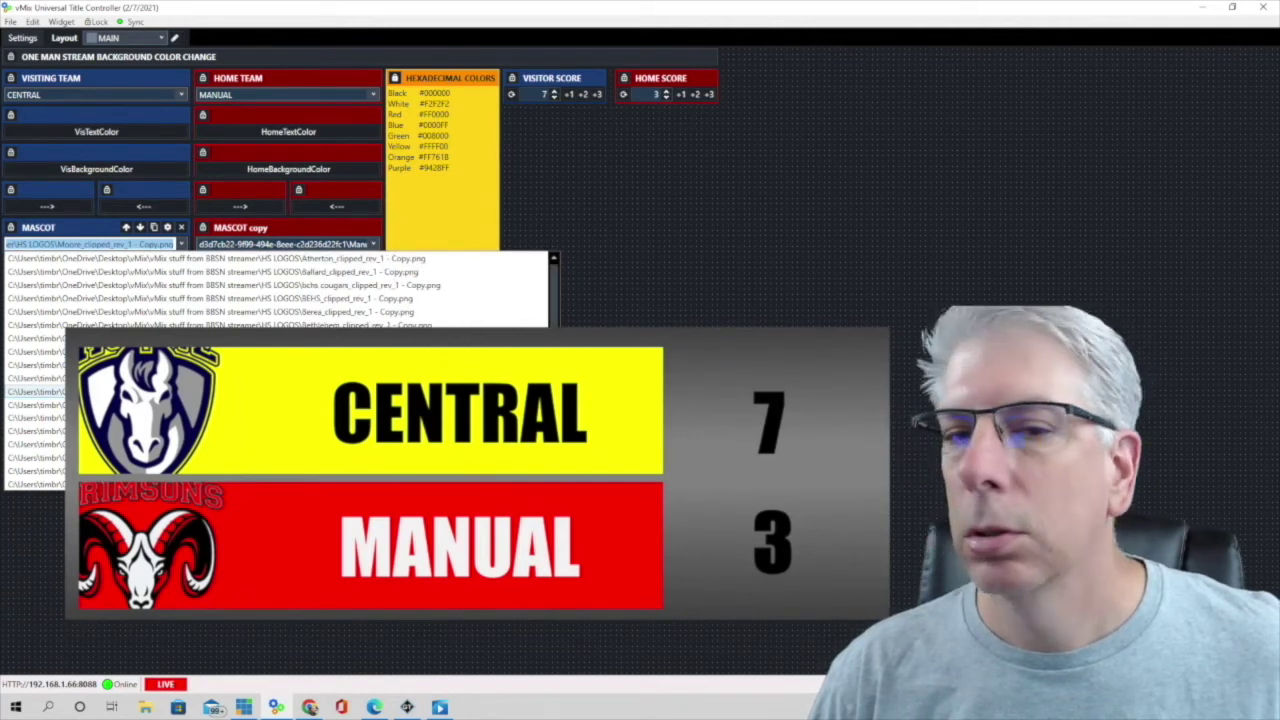
{"action": "left_click", "coordinate": [17, 393]}
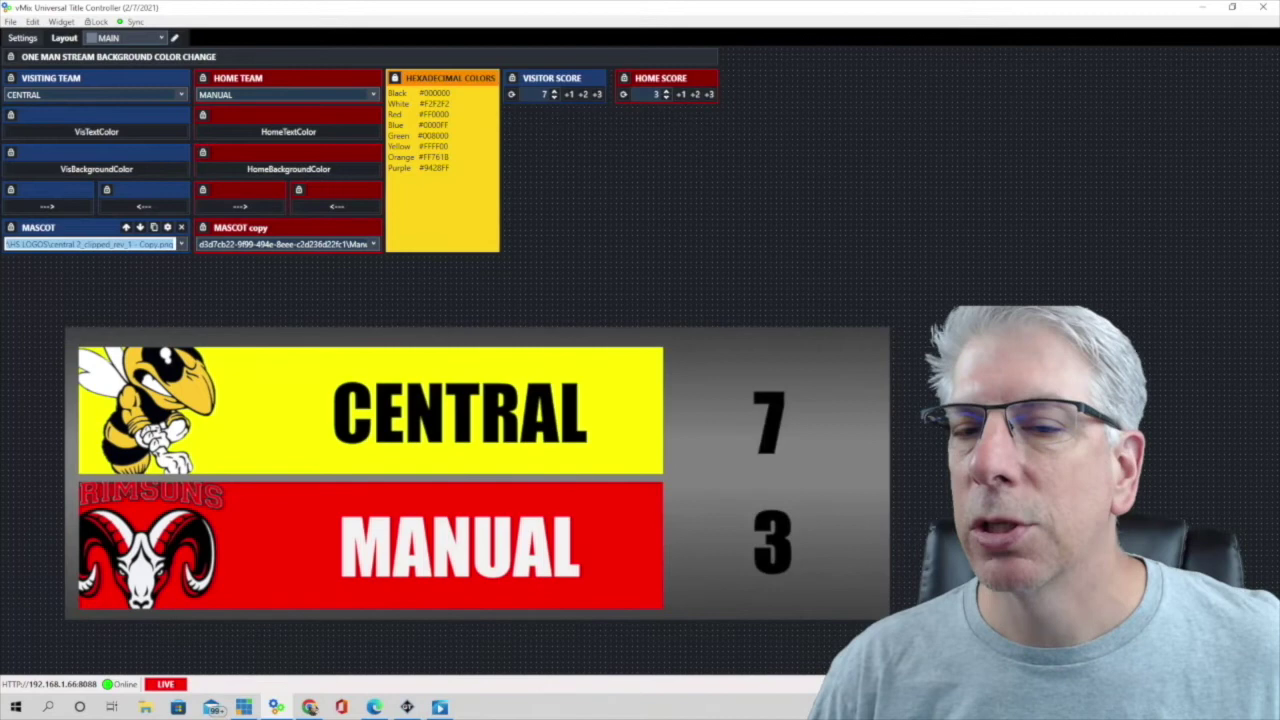
{"action": "left_click", "coordinate": [167, 228]}
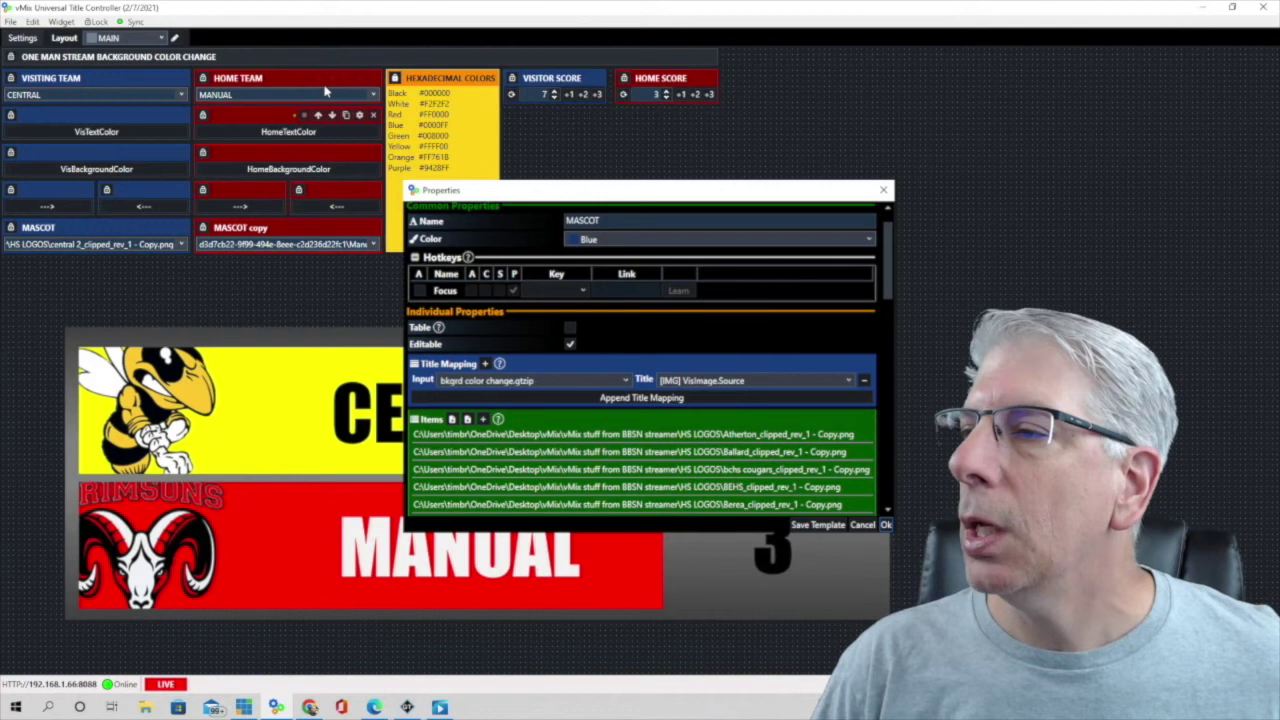
{"action": "key", "text": "Escape"}
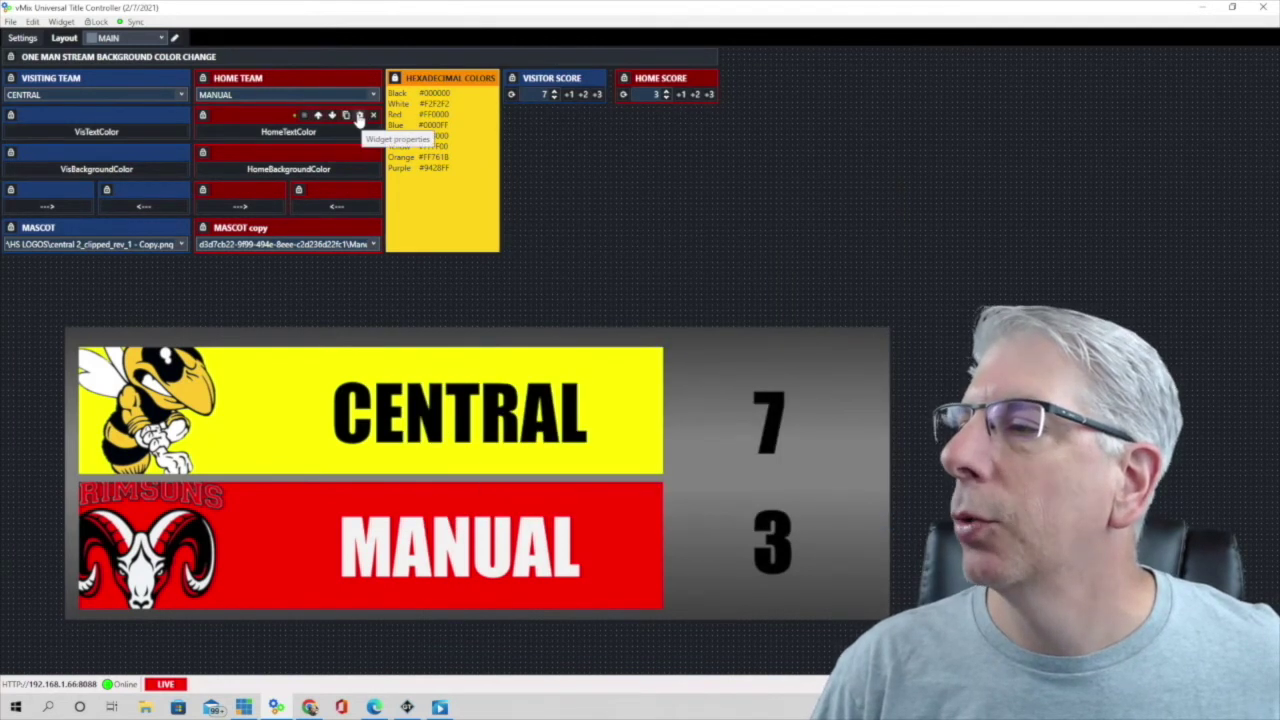
{"action": "left_click", "coordinate": [360, 116]}
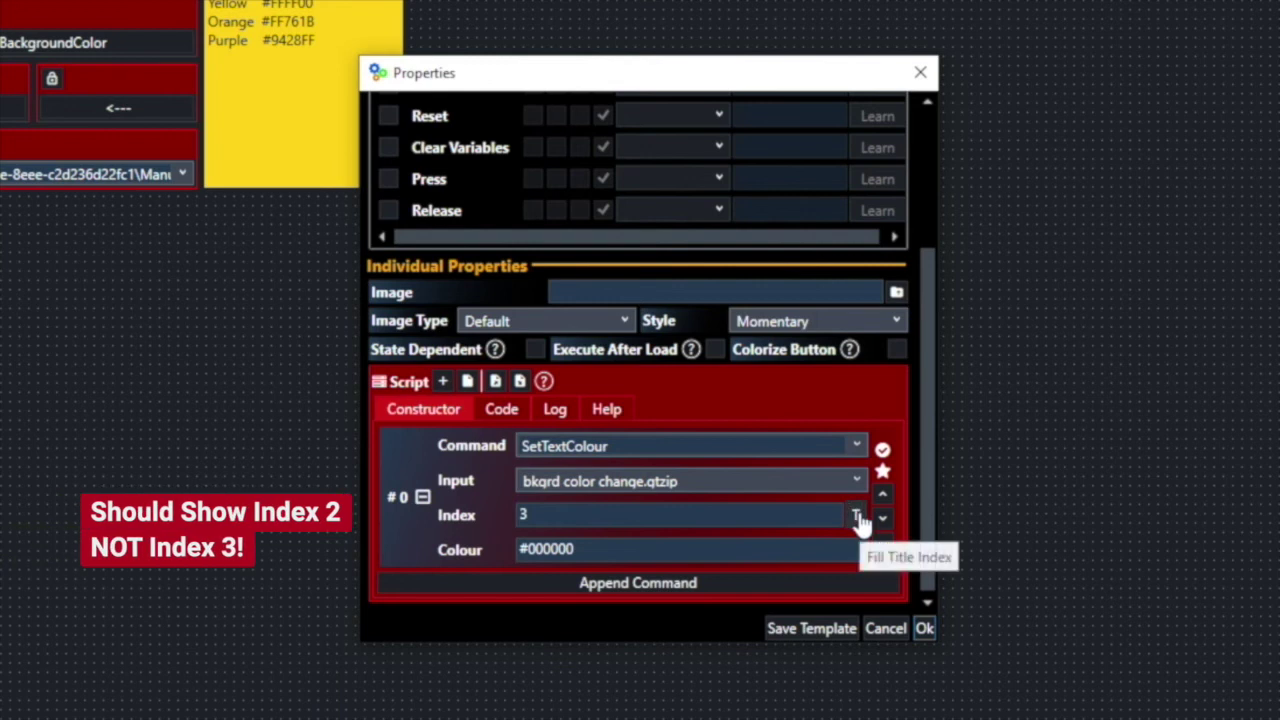
{"action": "left_click", "coordinate": [857, 516]}
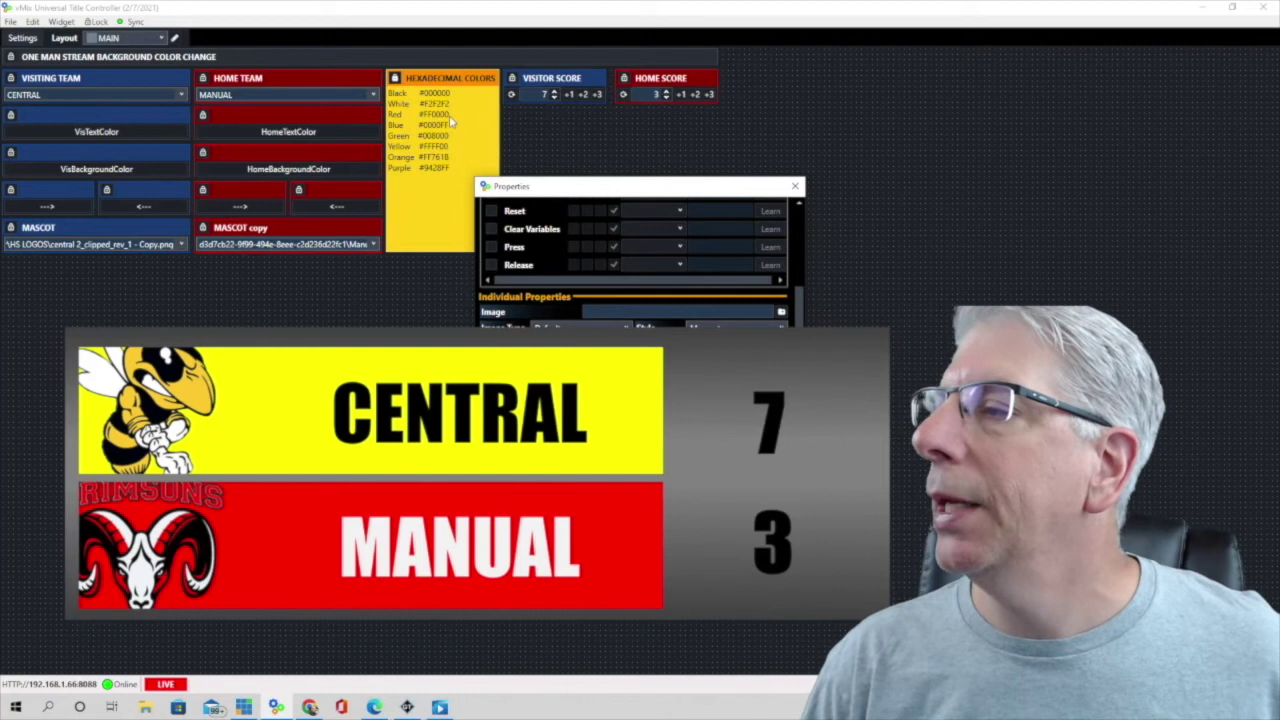
{"action": "key", "text": "Escape"}
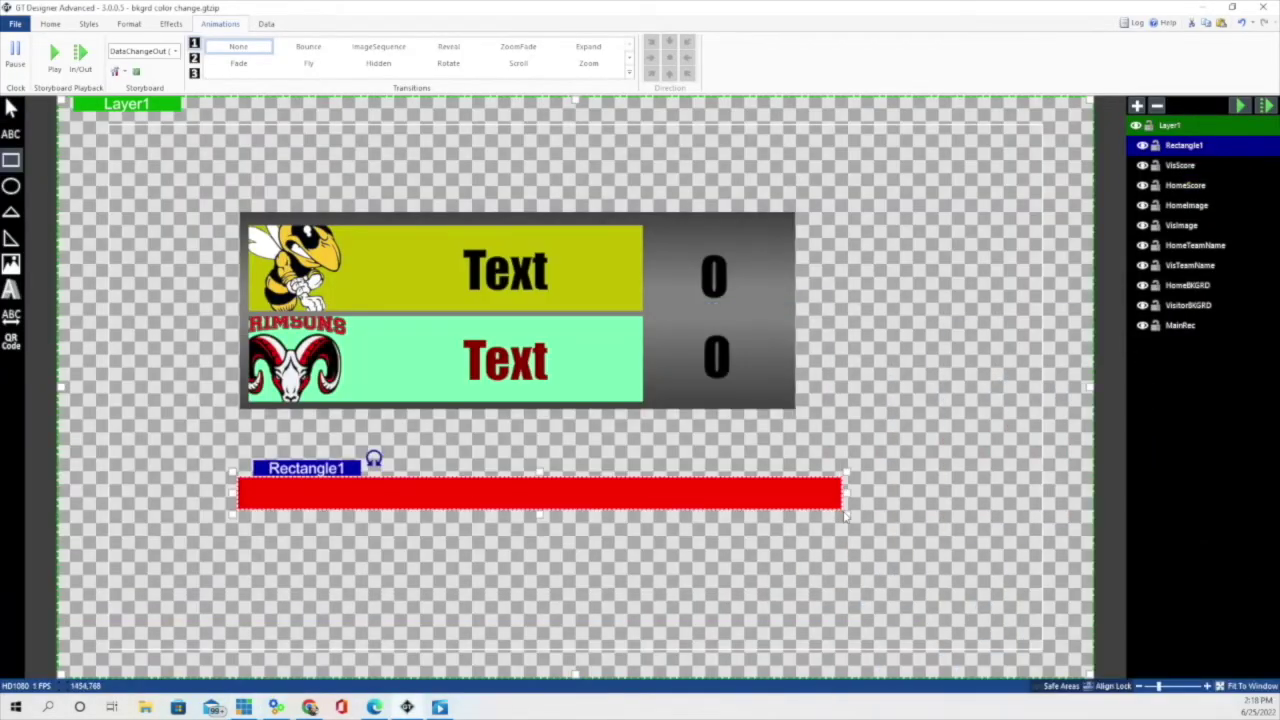
Step: Draw a rectangle below the scoreboard and switch its fill colour to a gradient
{"action": "left_click_drag", "start_coordinate": [840, 508], "coordinate": [840, 583]}
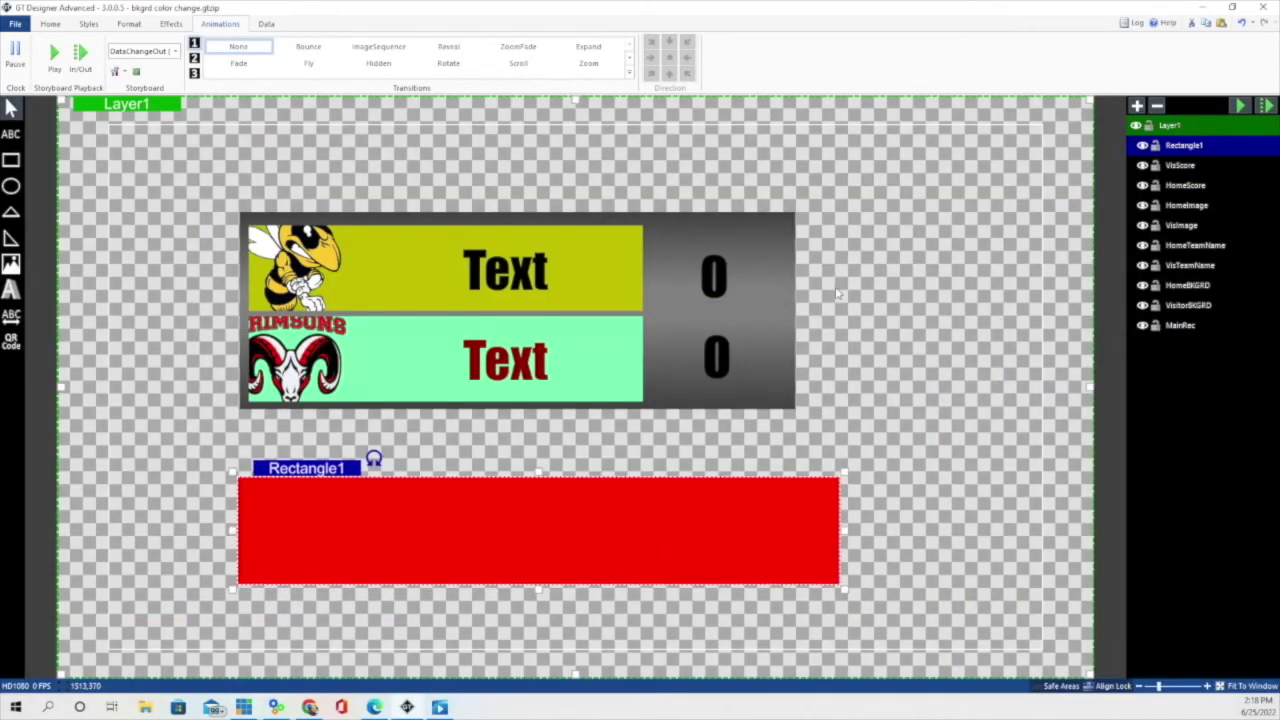
{"action": "left_click", "coordinate": [50, 23]}
{"action": "left_click", "coordinate": [380, 68]}
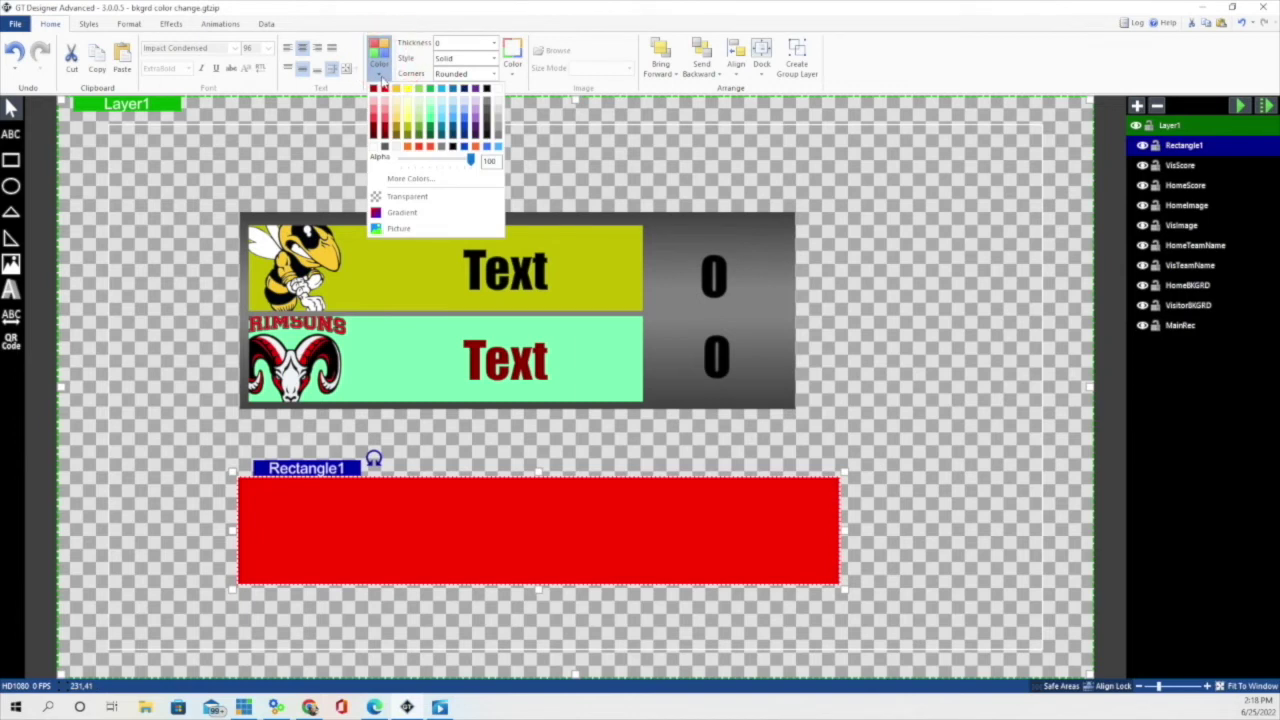
{"action": "left_click", "coordinate": [402, 213]}
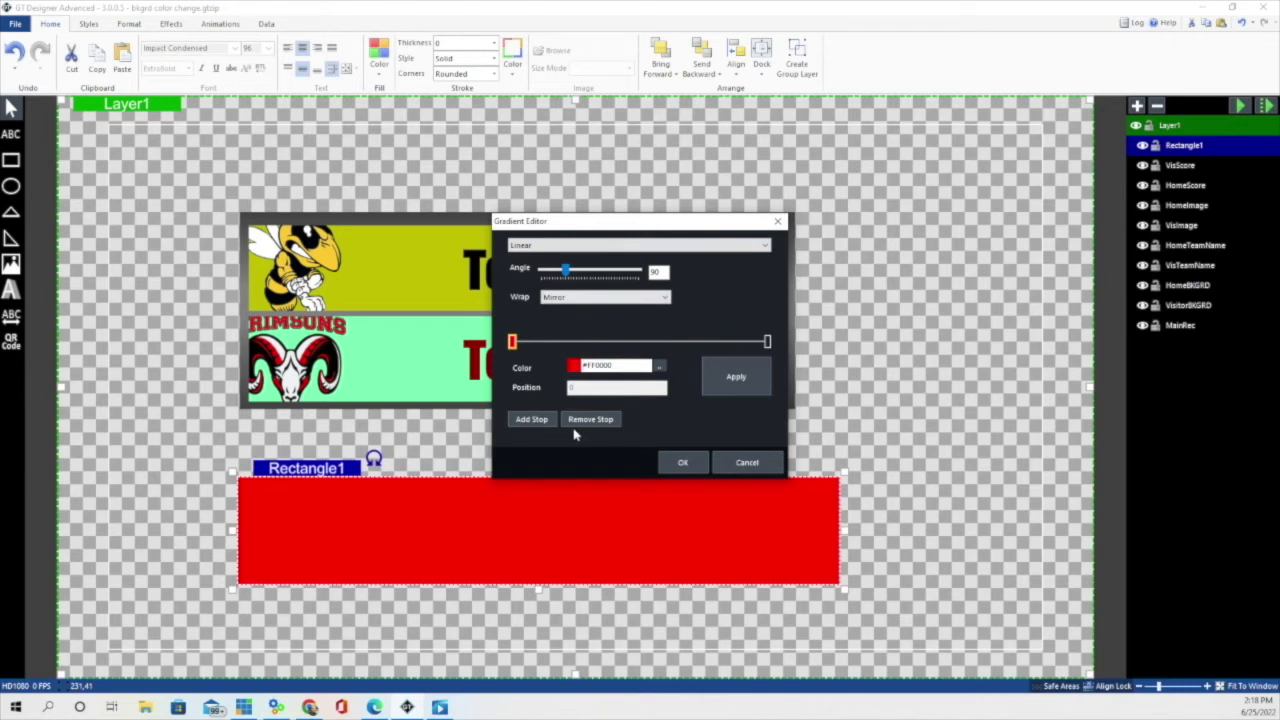
Step: Try colours for the gradient stop until the Color dialog shows yellow-green D4FF54
{"action": "left_click", "coordinate": [659, 367]}
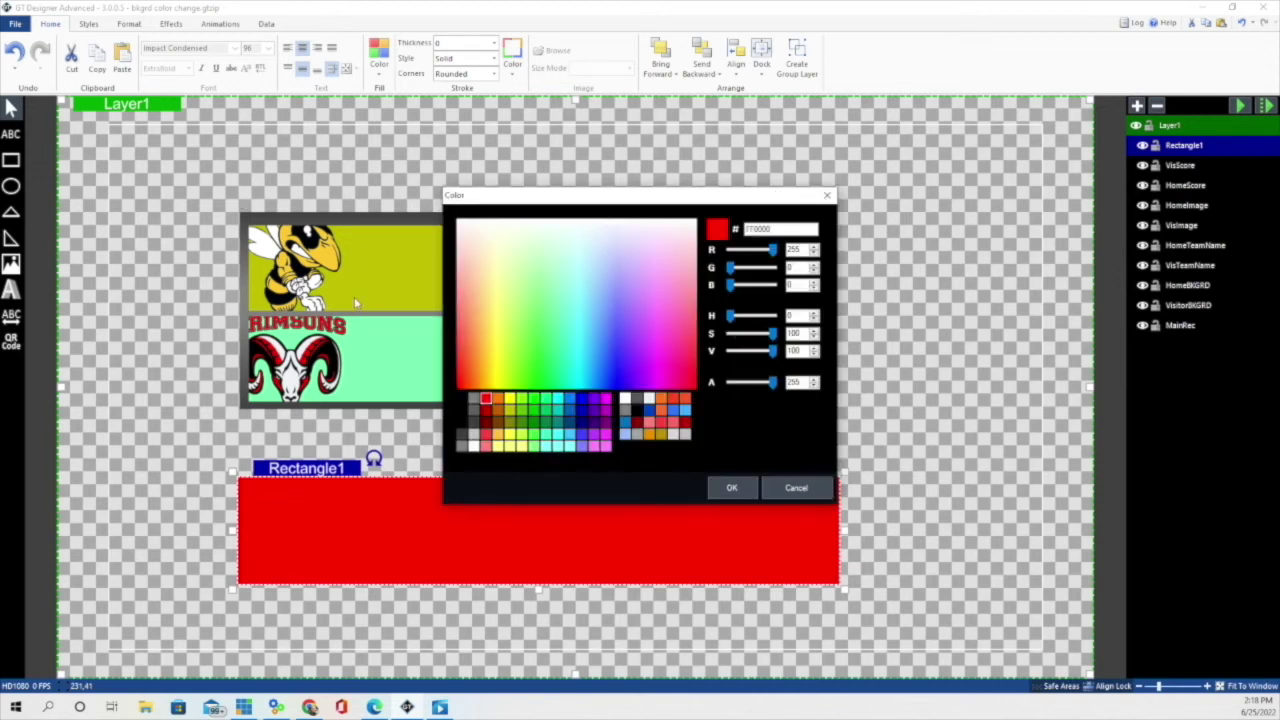
{"action": "left_click", "coordinate": [644, 333]}
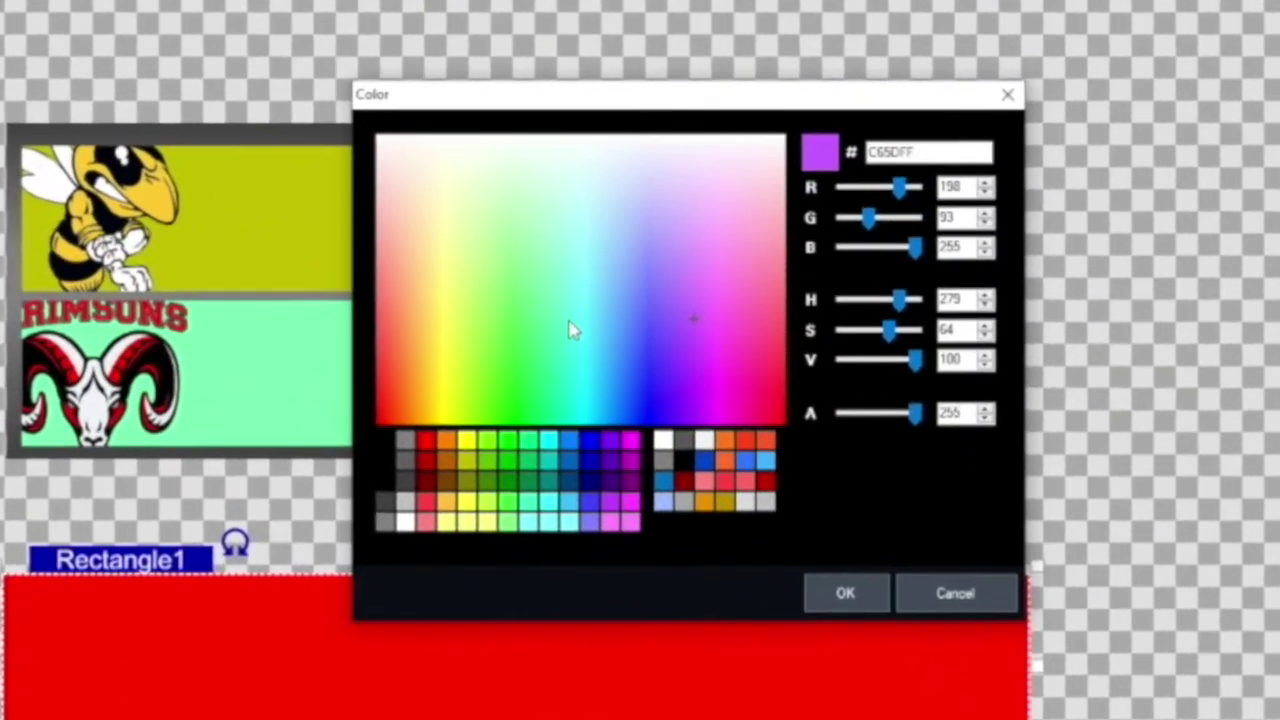
{"action": "left_click", "coordinate": [569, 328]}
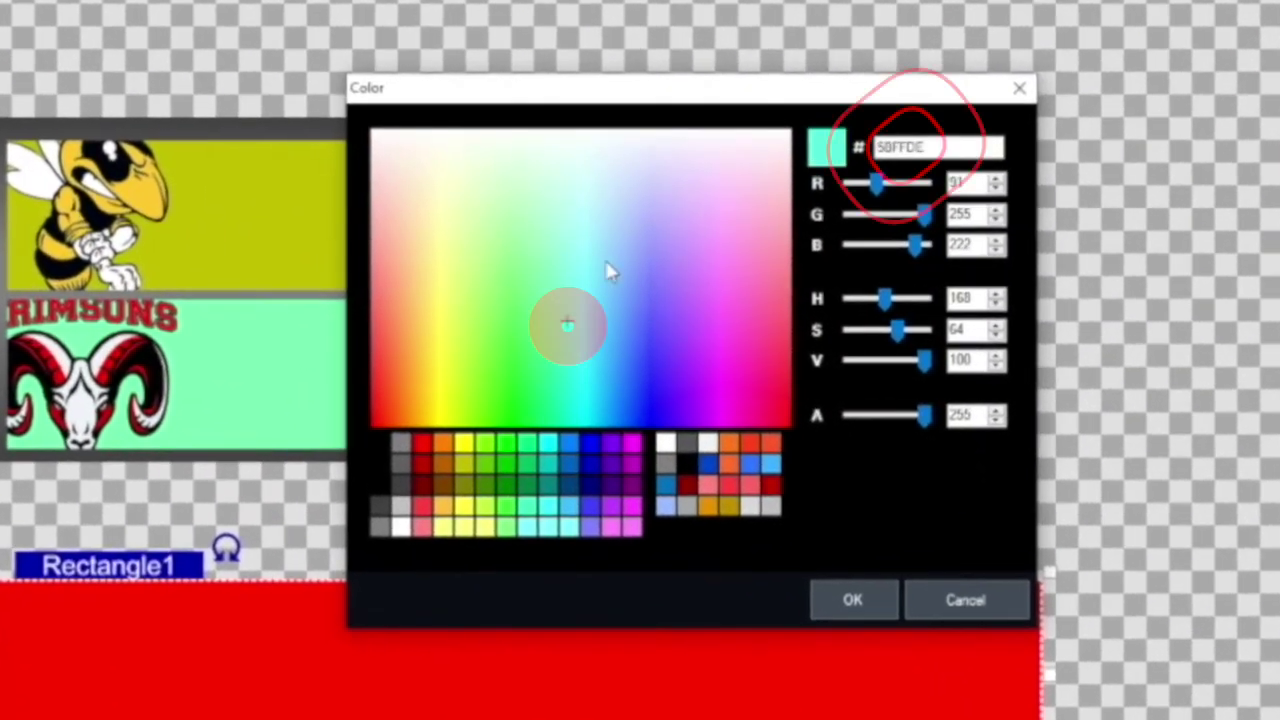
{"action": "left_click", "coordinate": [608, 270]}
{"action": "left_click", "coordinate": [458, 333]}
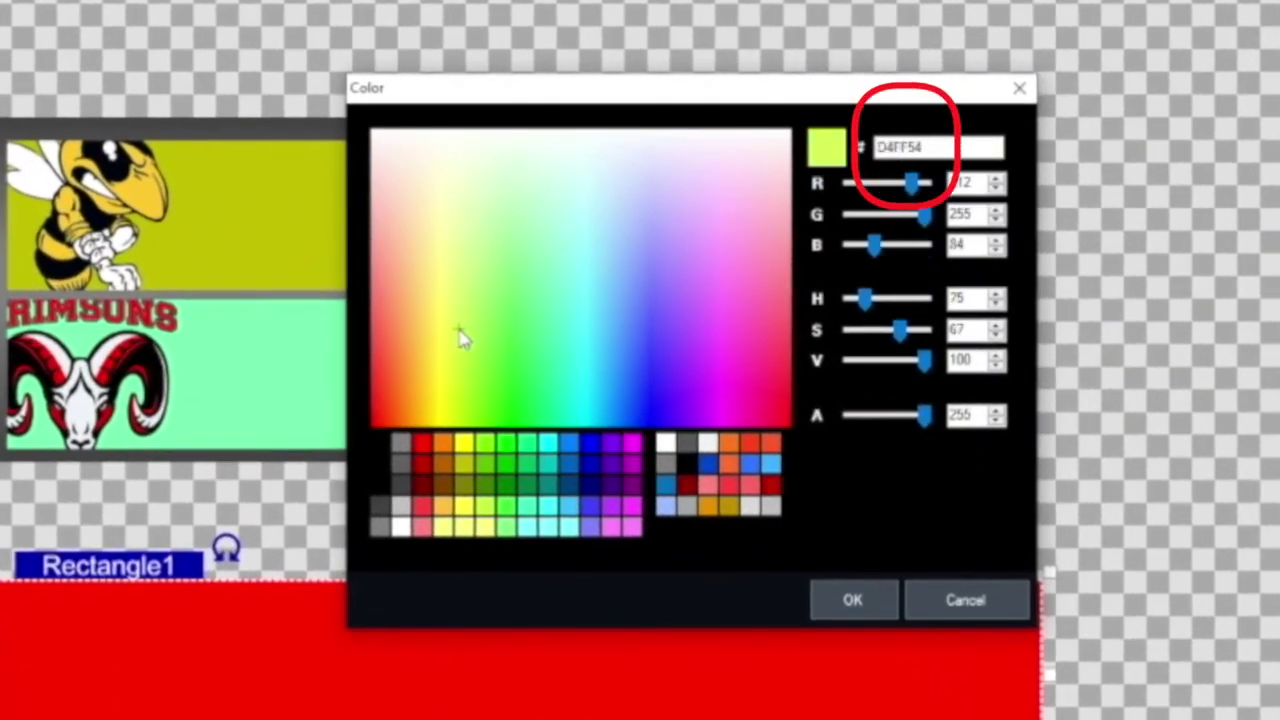